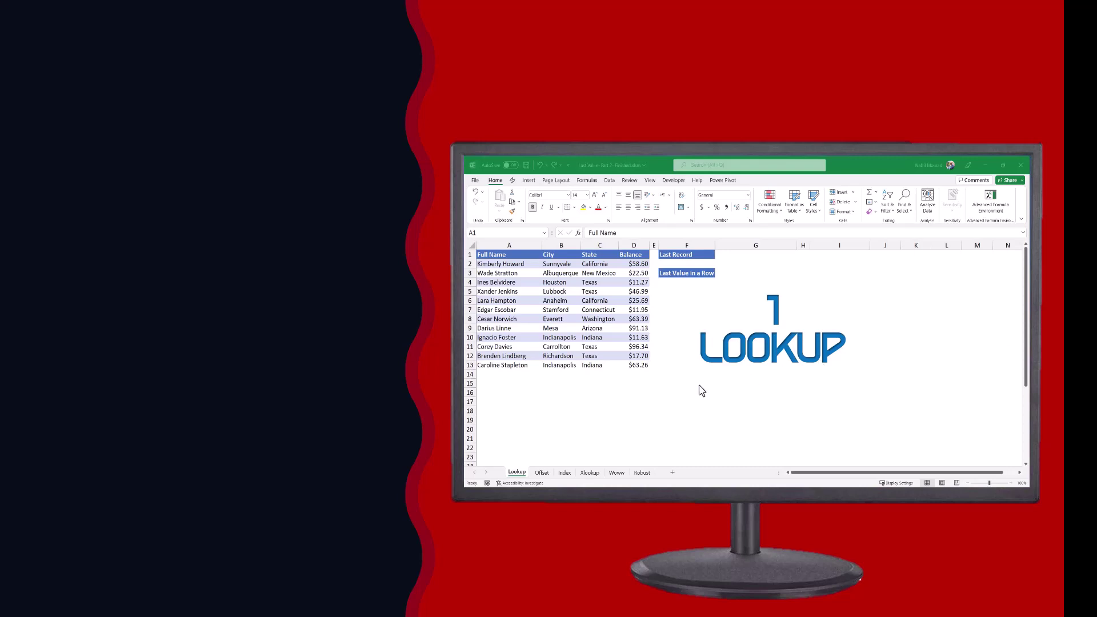
- Go through the Offset, Index and Xlookup example sheets and finish on the Woww sheet
{"action": "left_click", "coordinate": [541, 474]}
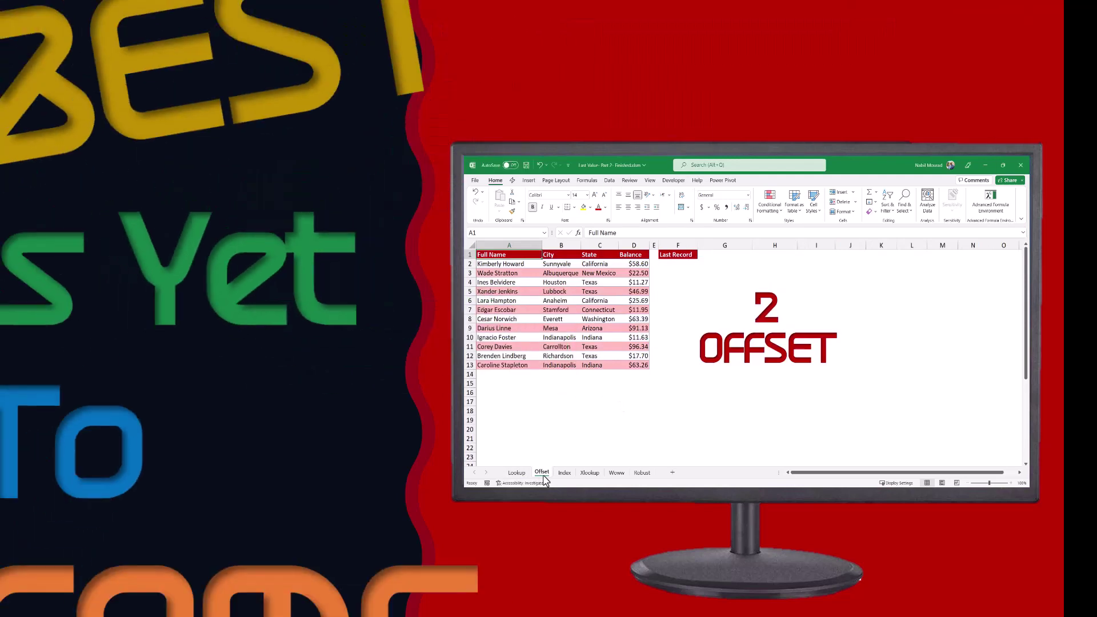
{"action": "left_click", "coordinate": [564, 474]}
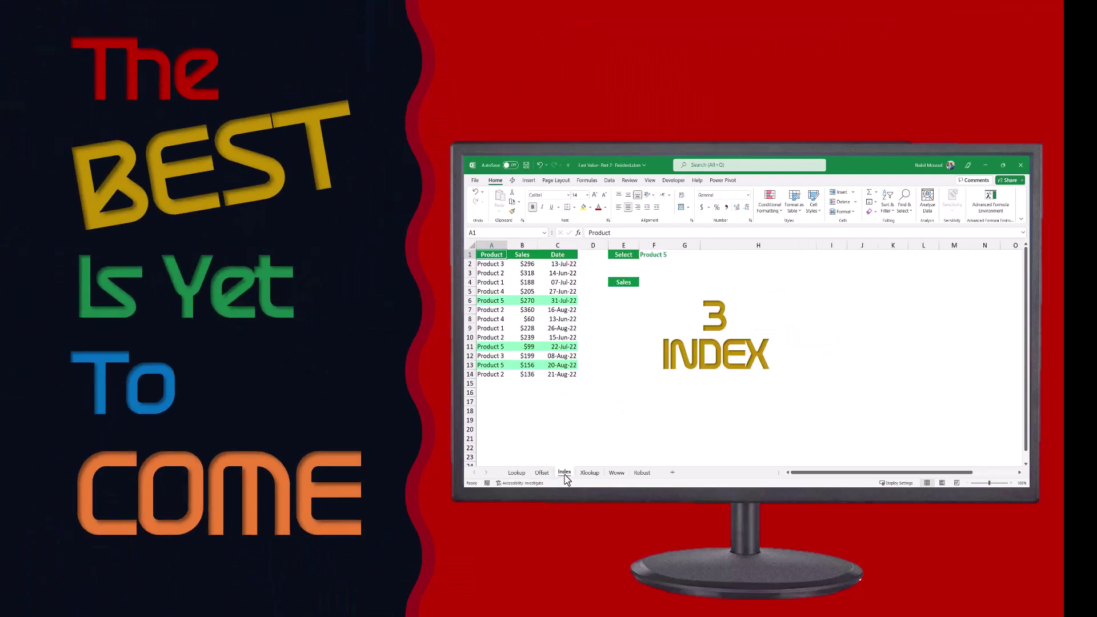
{"action": "left_click", "coordinate": [590, 474]}
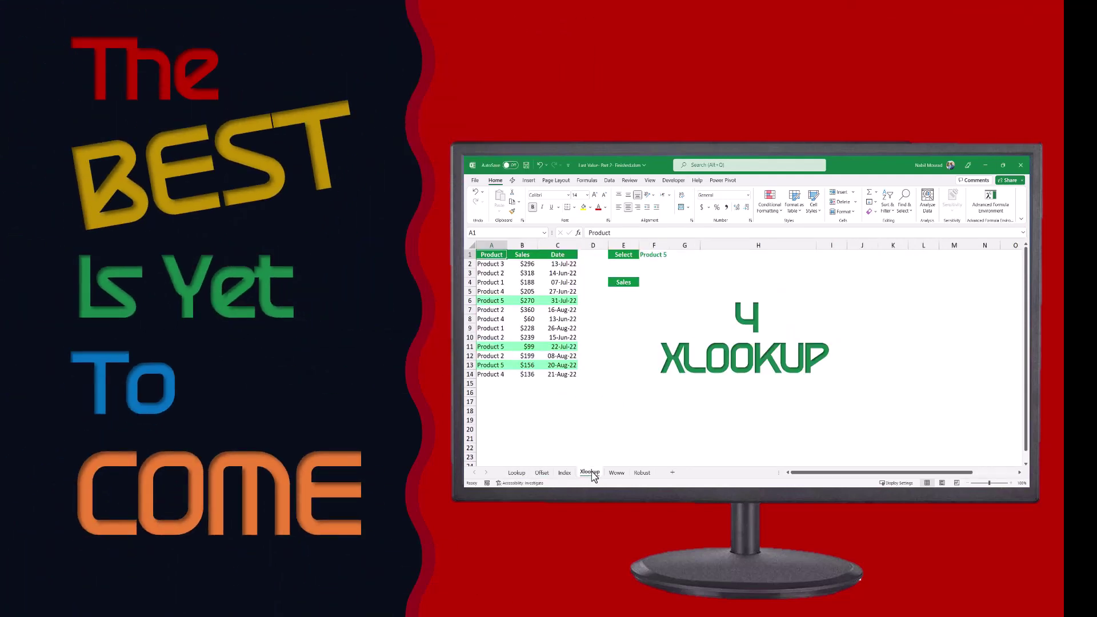
{"action": "left_click", "coordinate": [610, 474]}
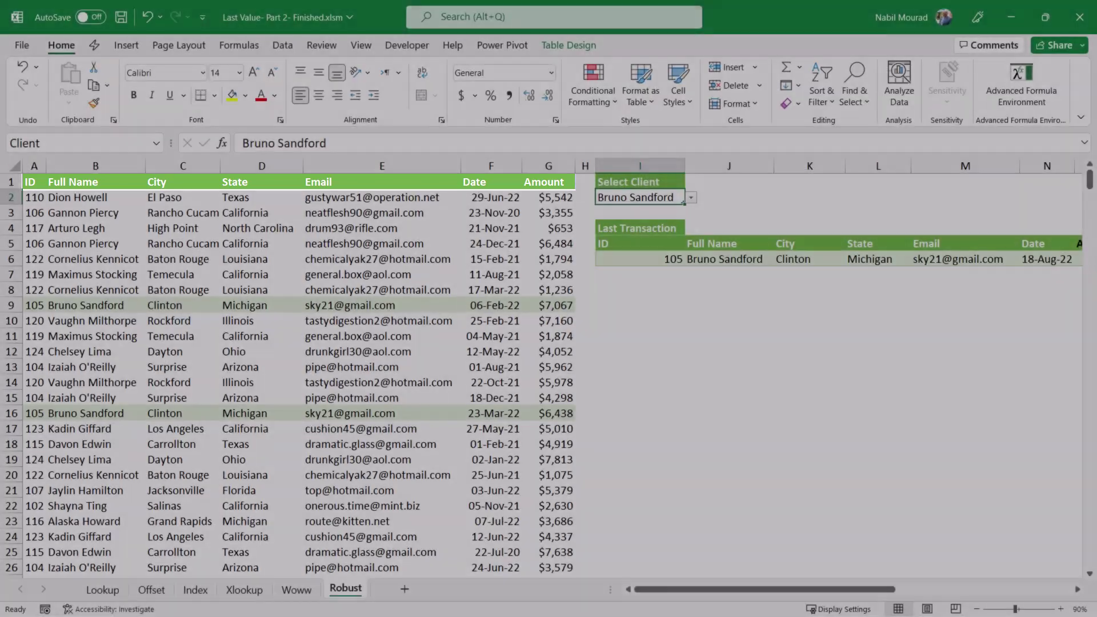
{"action": "key", "text": "alt+Down"}
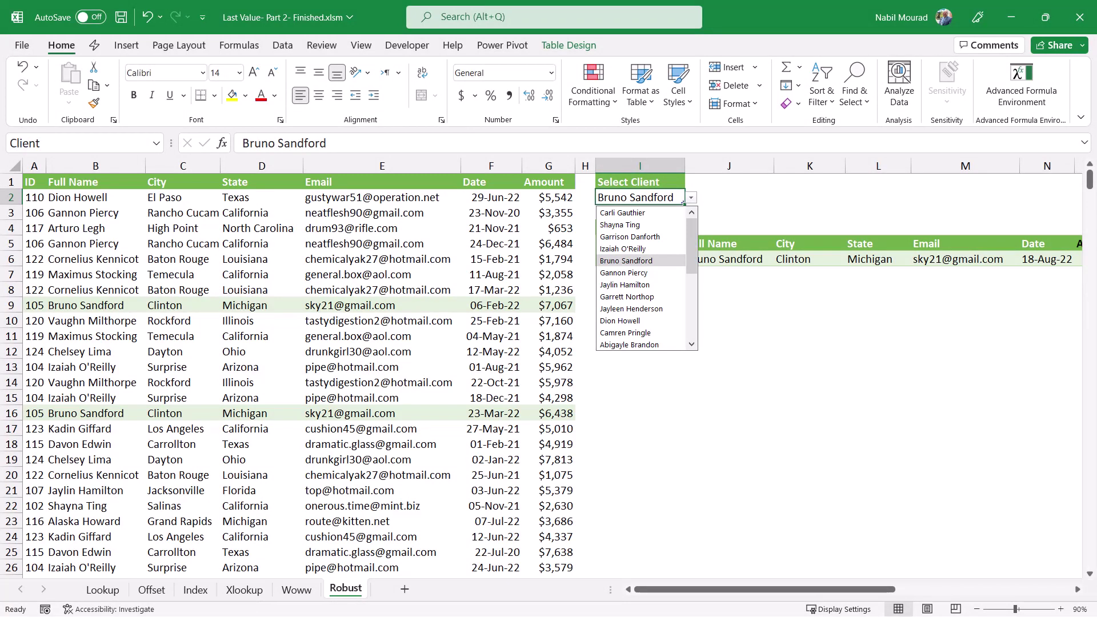
{"action": "left_click", "coordinate": [625, 285]}
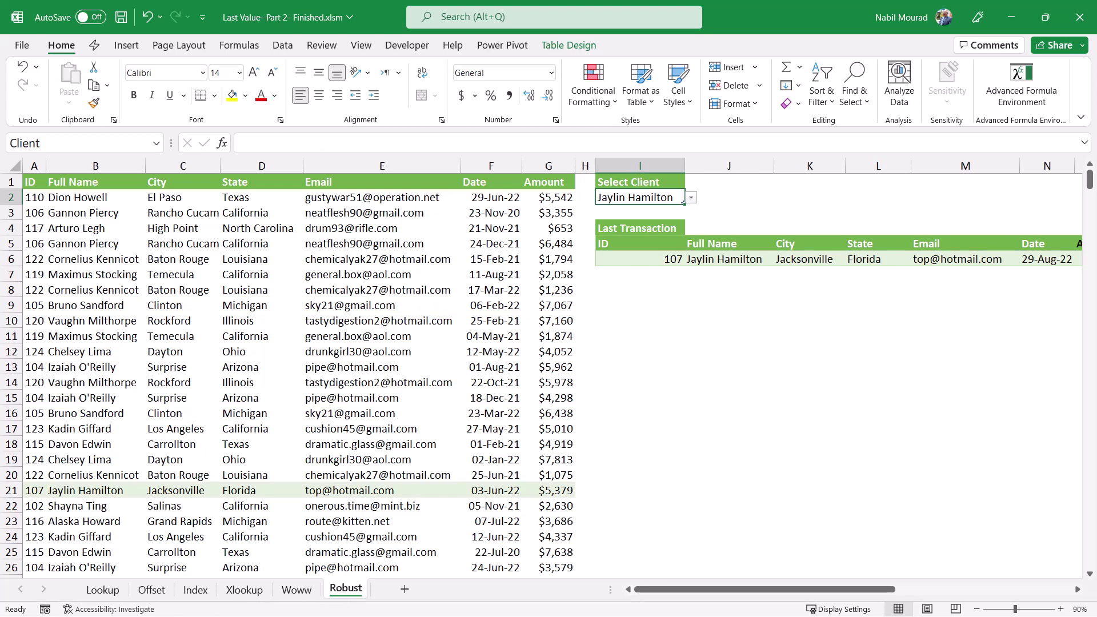
{"action": "key", "text": "ctrl+z"}
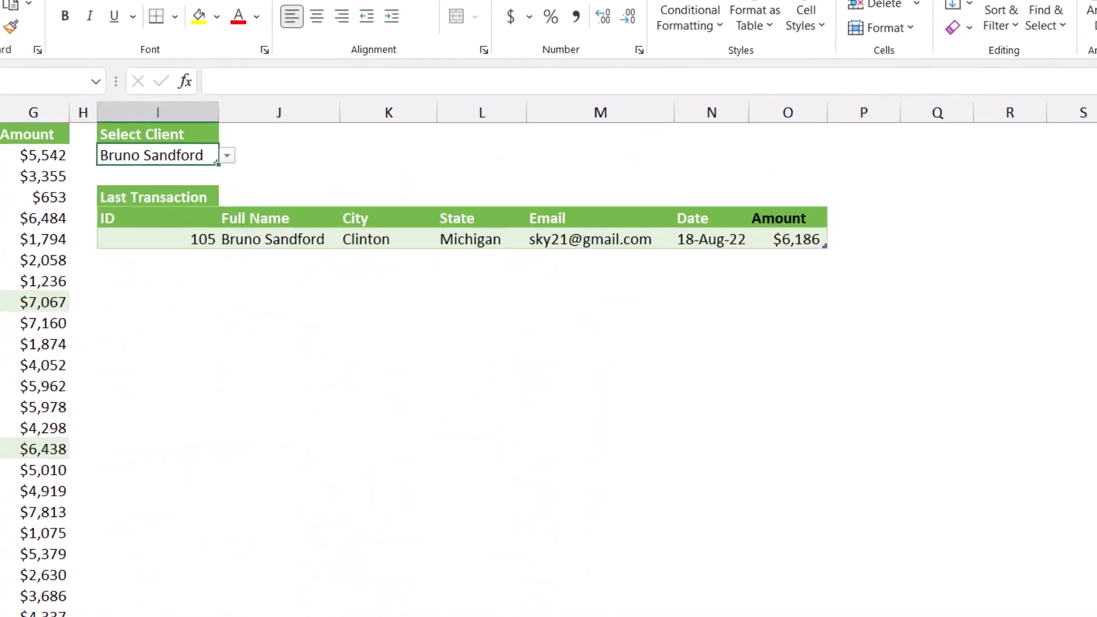
{"action": "key", "text": "alt+Down"}
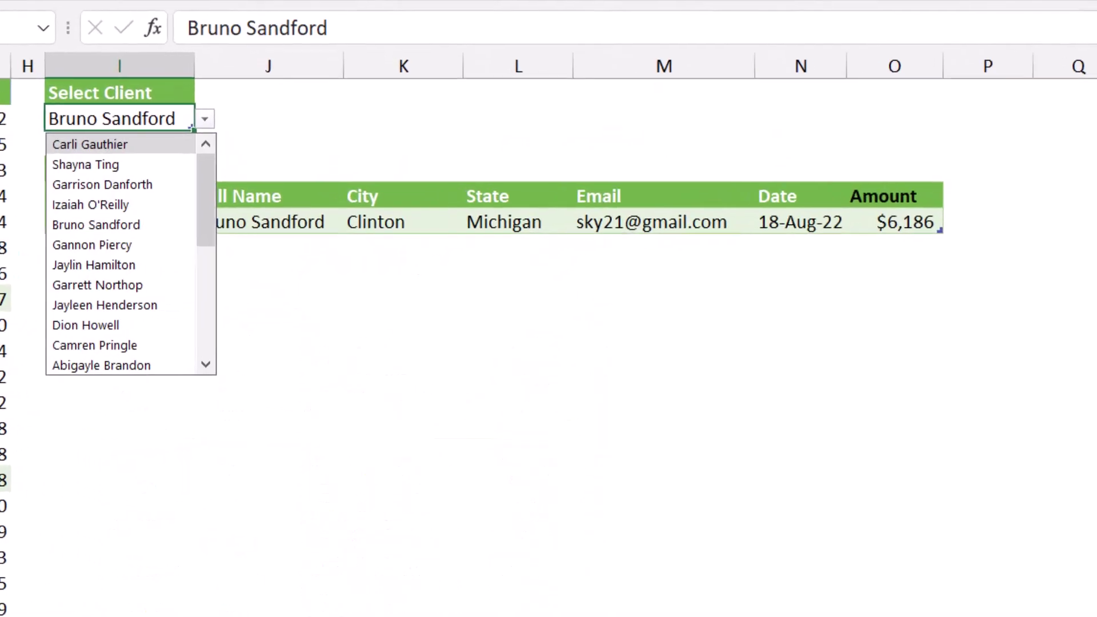
{"action": "key", "text": "Down"}
{"action": "key", "text": "Down"}
{"action": "key", "text": "Return"}
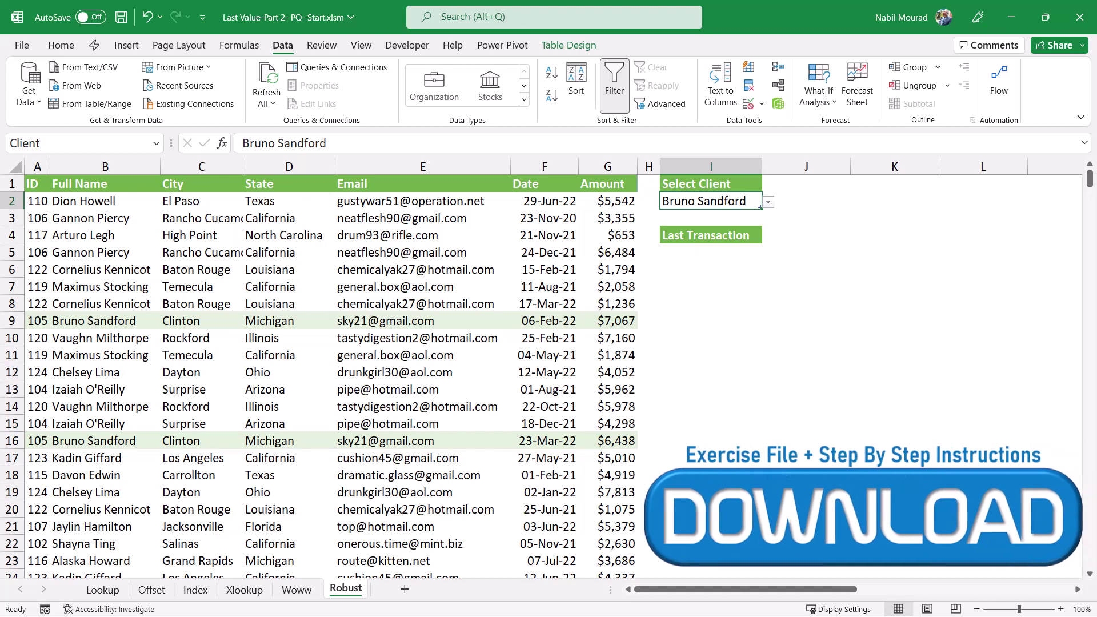
- Confirm C5's table is named Orders, then check the table name of Select Client cell I2
{"action": "left_click", "coordinate": [202, 252]}
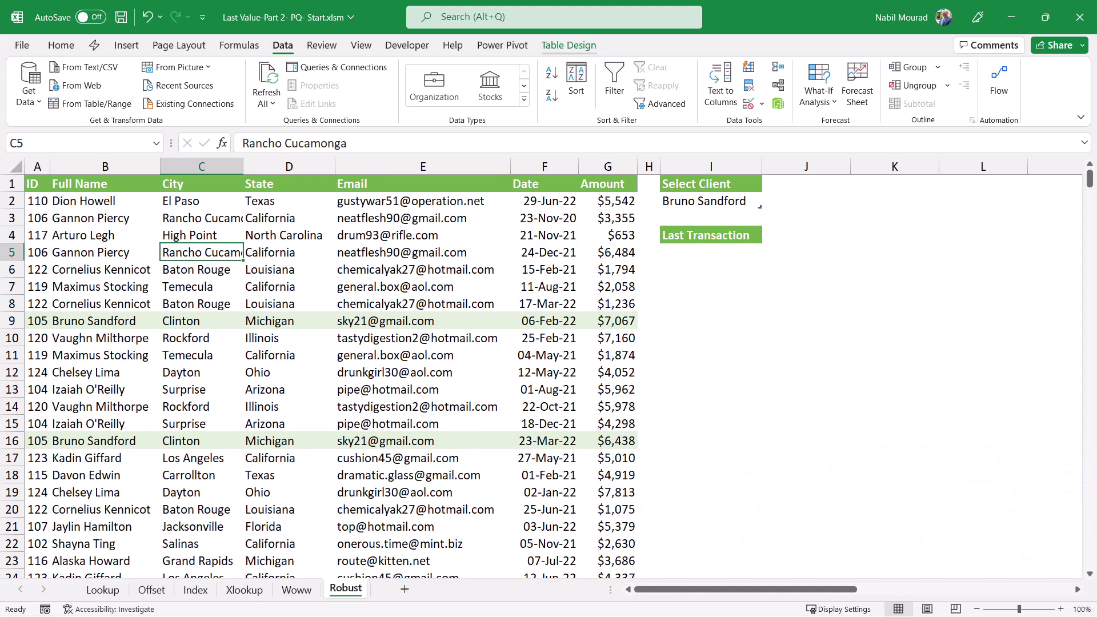
{"action": "left_click", "coordinate": [568, 45]}
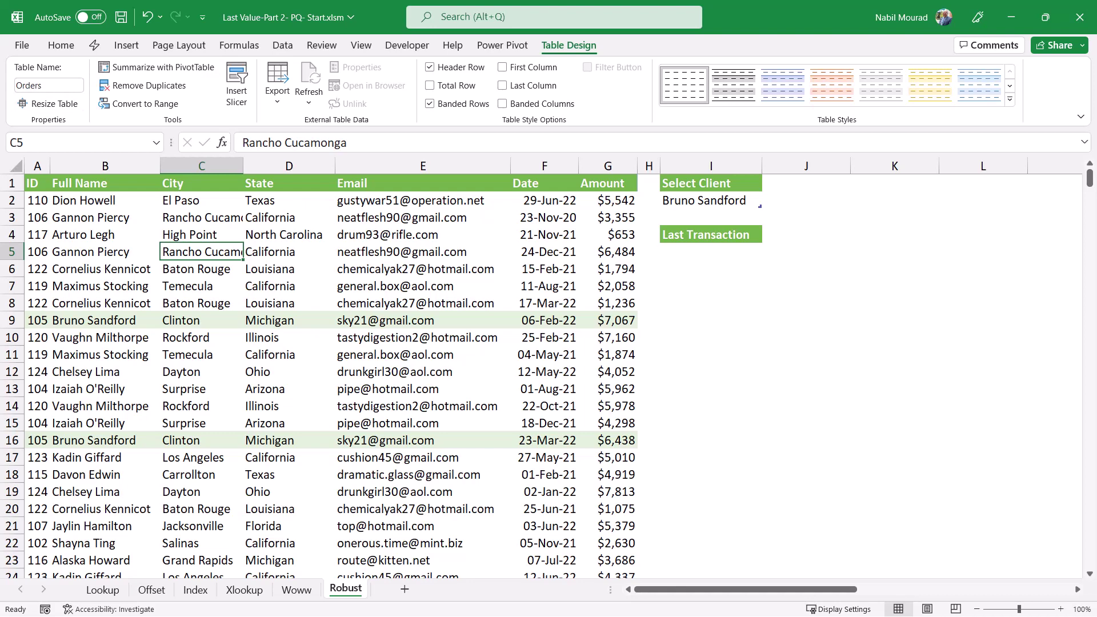
{"action": "left_click", "coordinate": [710, 200]}
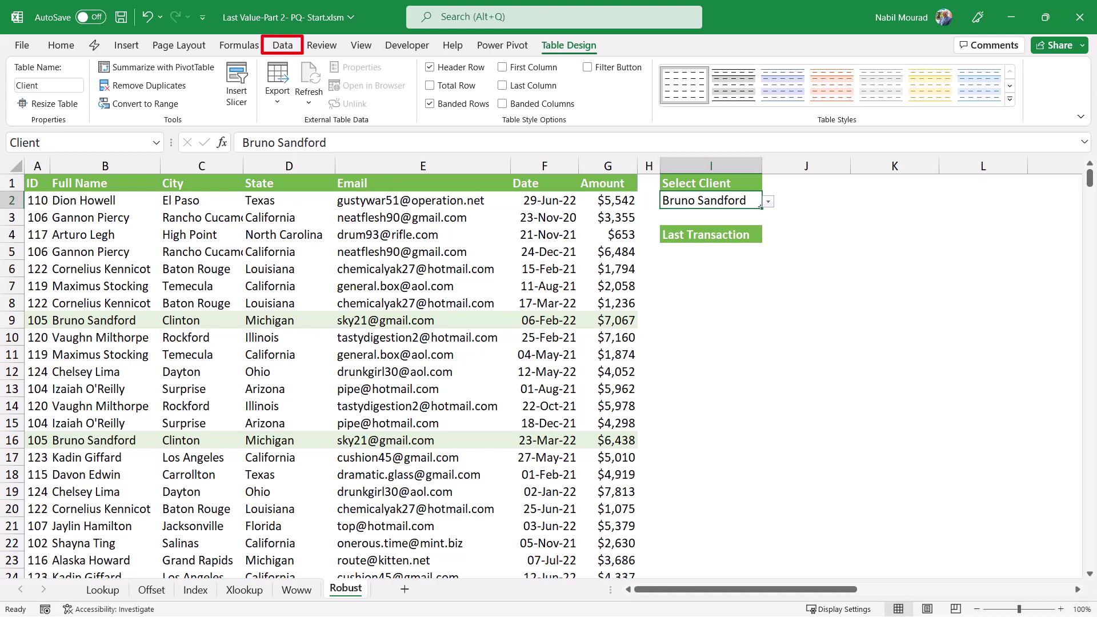
{"action": "left_click", "coordinate": [282, 46]}
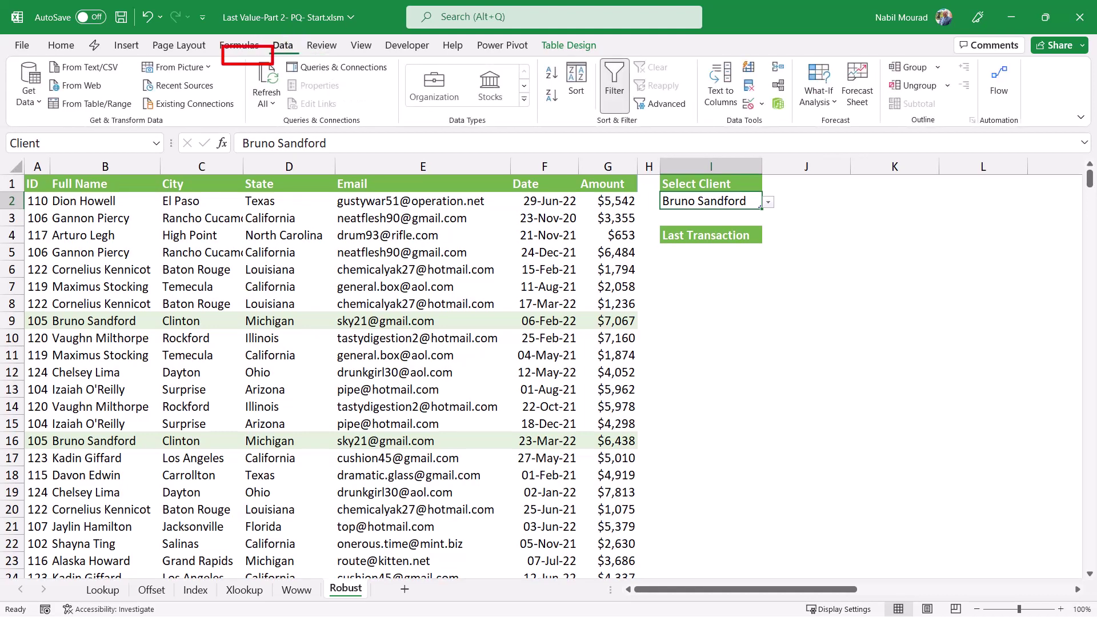
{"action": "left_click", "coordinate": [97, 104]}
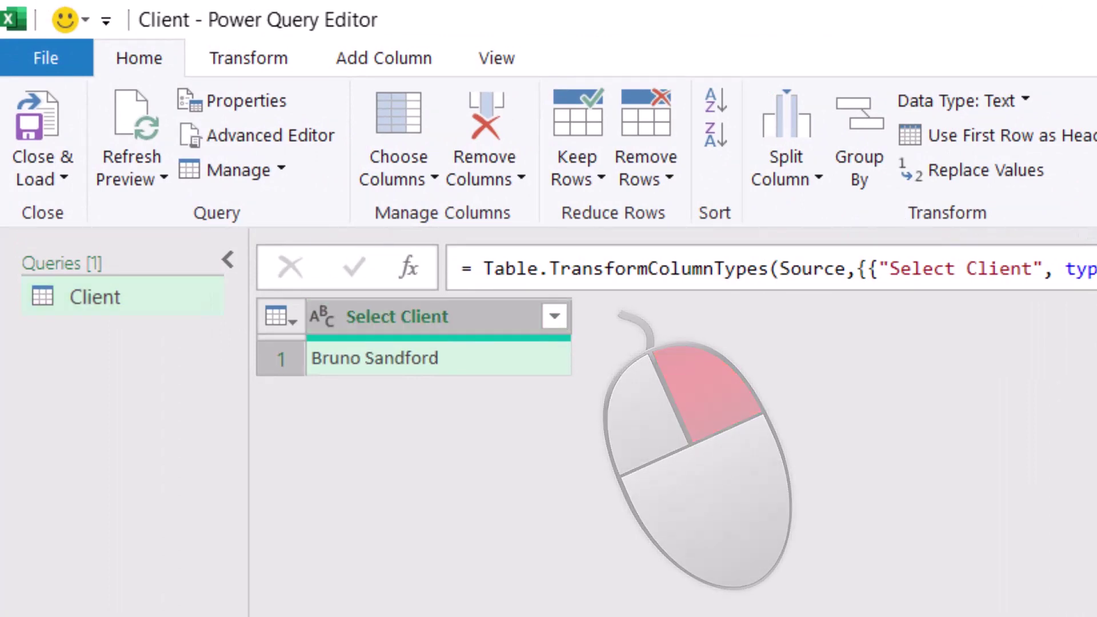
{"action": "right_click", "coordinate": [465, 350]}
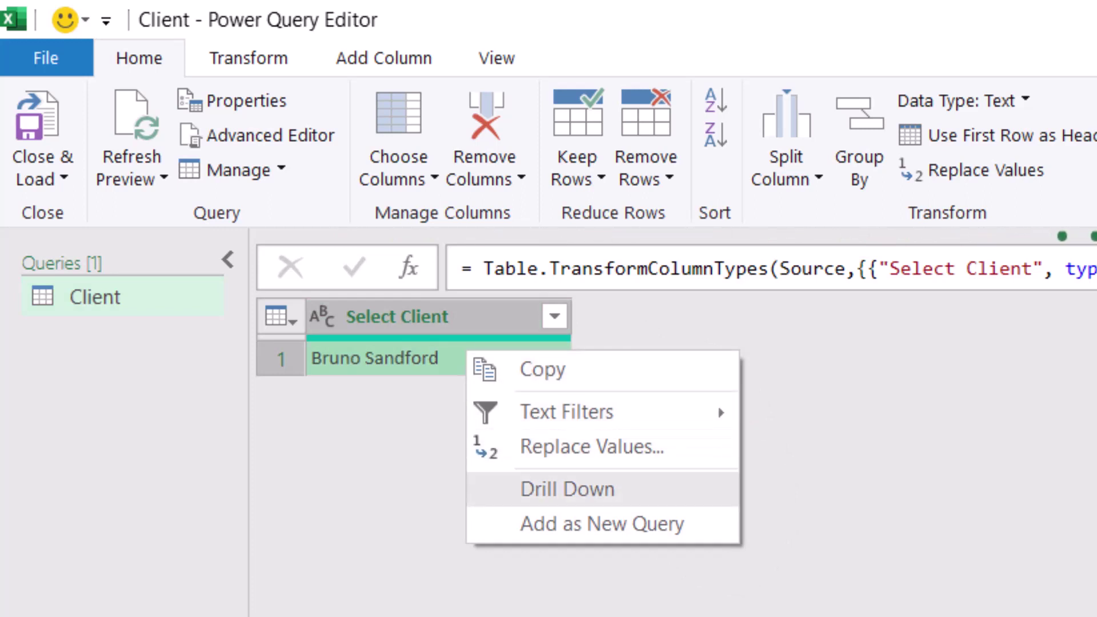
{"action": "left_click", "coordinate": [566, 489]}
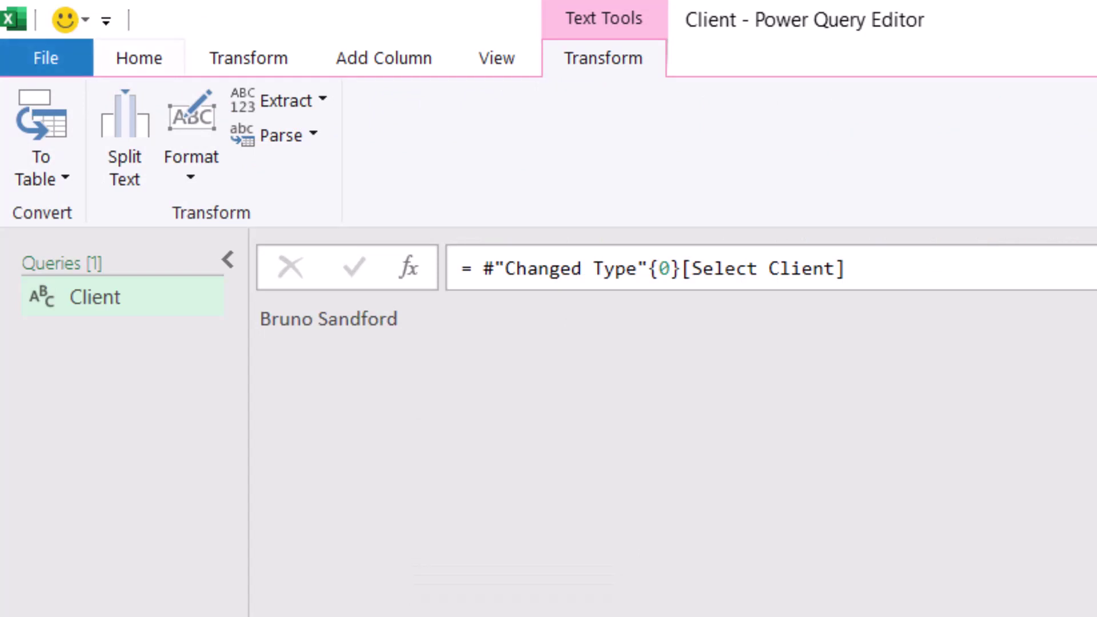
- Close and load the Client query as a connection only
{"action": "left_click", "coordinate": [139, 58]}
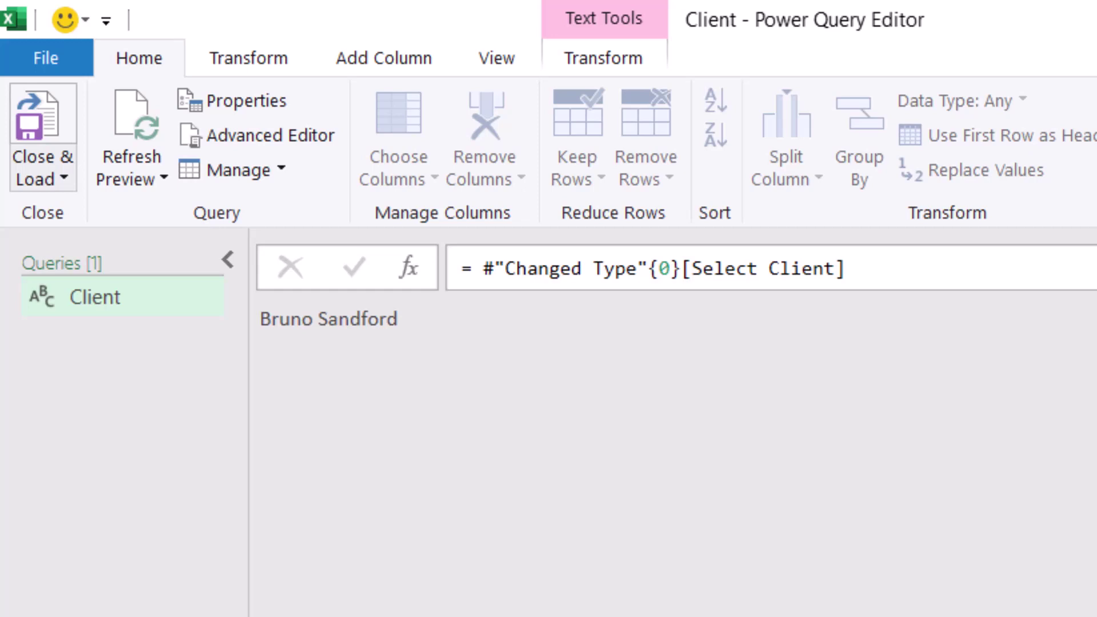
{"action": "left_click", "coordinate": [40, 179]}
{"action": "left_click", "coordinate": [40, 213]}
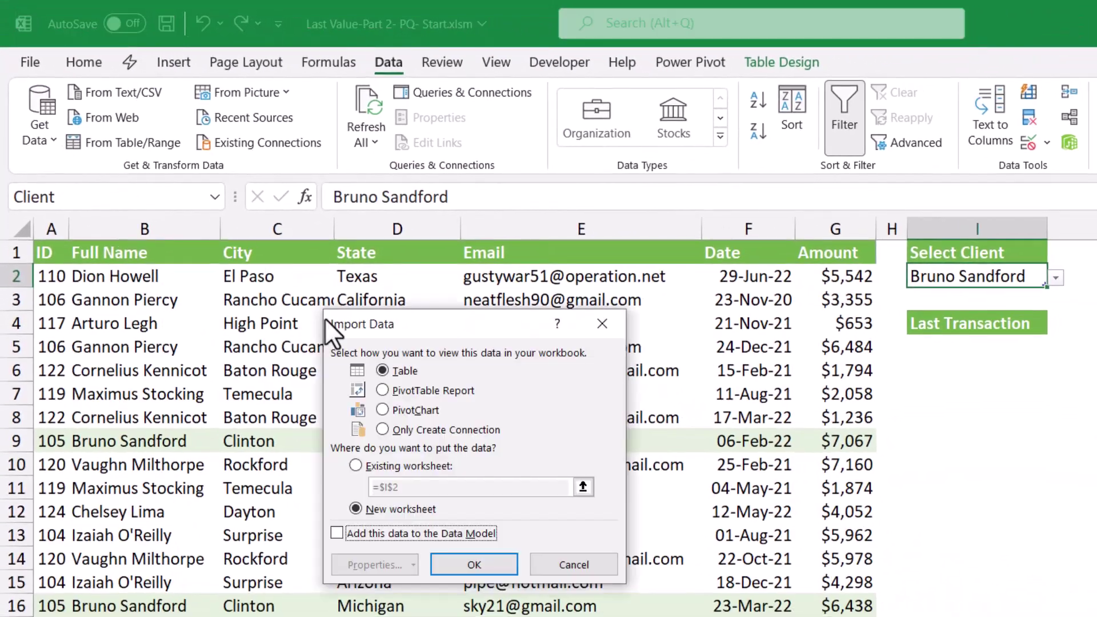
{"action": "left_click", "coordinate": [383, 430]}
{"action": "left_click", "coordinate": [474, 564]}
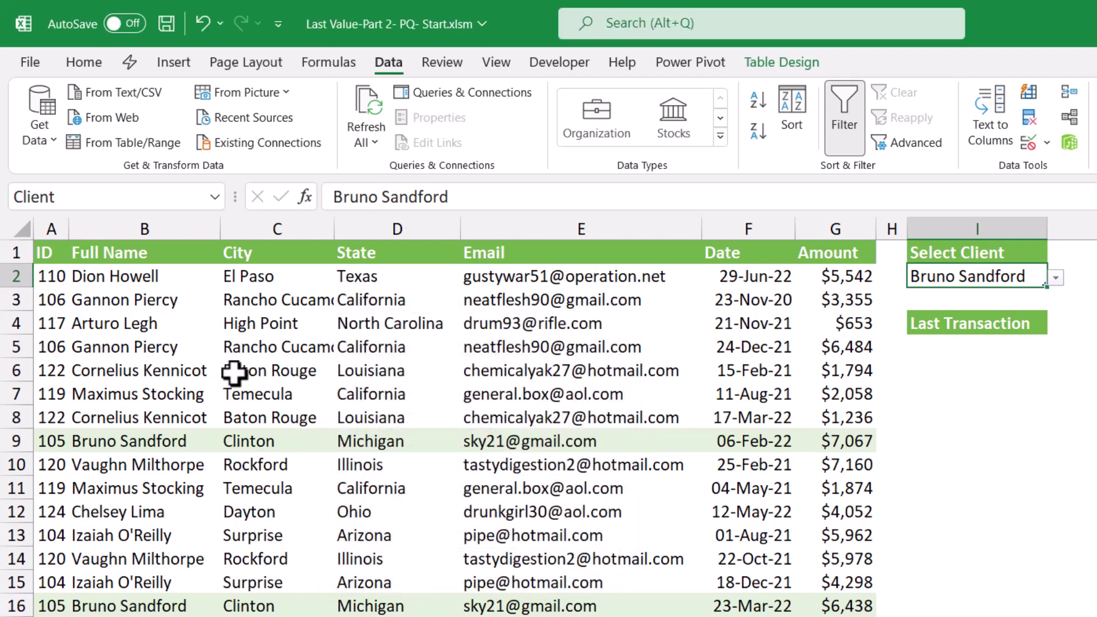
- From a cell in the Orders table, run From Table/Range with Alt, A, P, T
{"action": "left_click", "coordinate": [321, 354]}
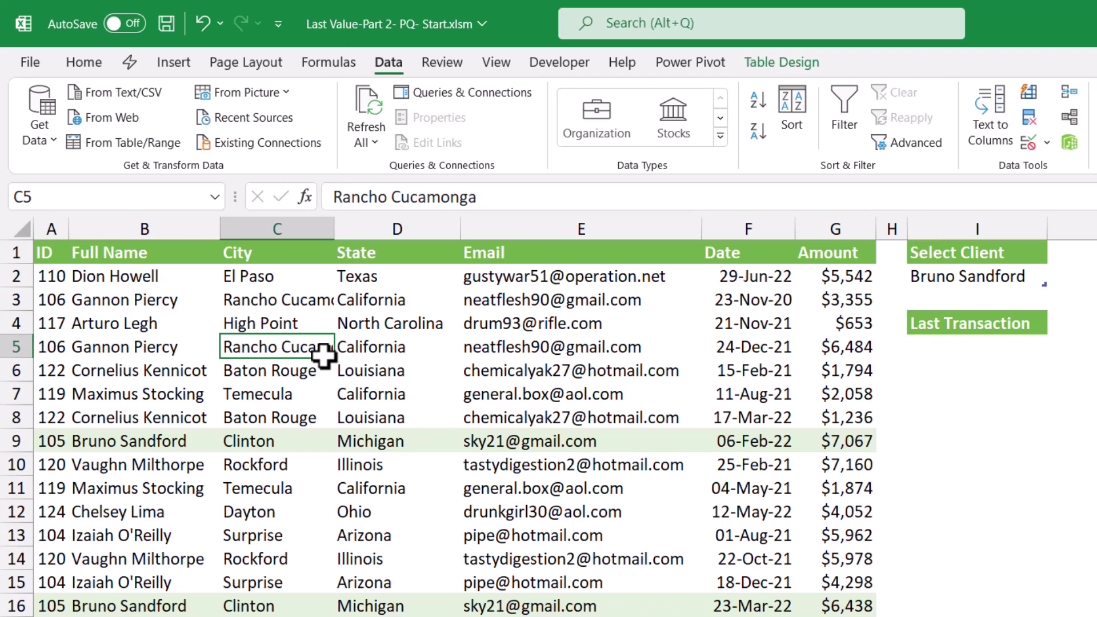
{"action": "key", "text": "alt+a"}
{"action": "key", "text": "p"}
{"action": "key", "text": "t"}
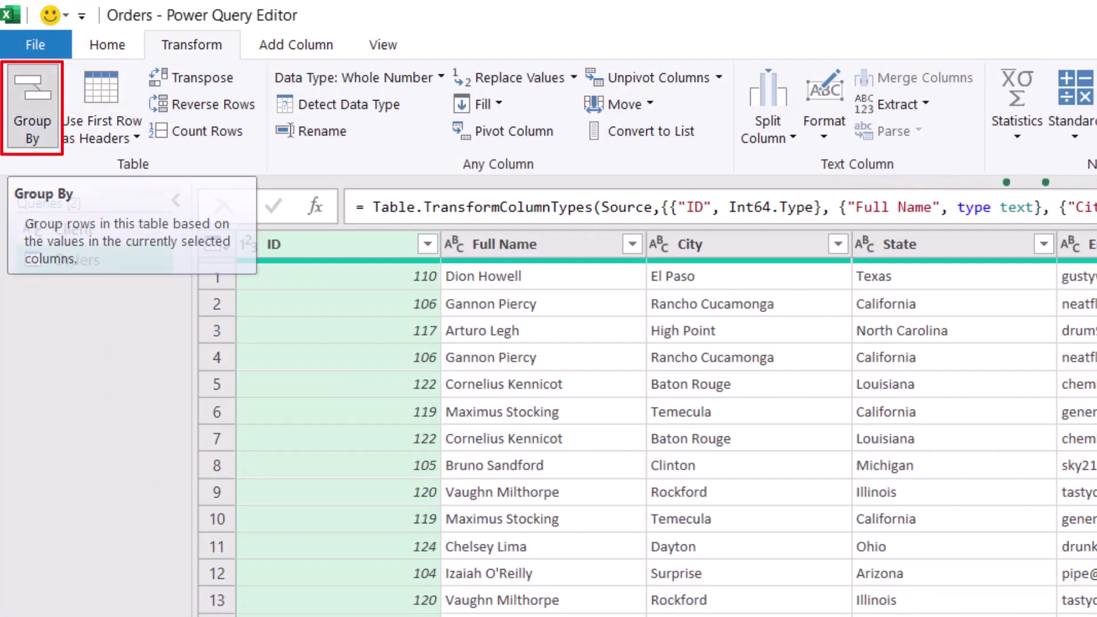
{"action": "left_click", "coordinate": [32, 108]}
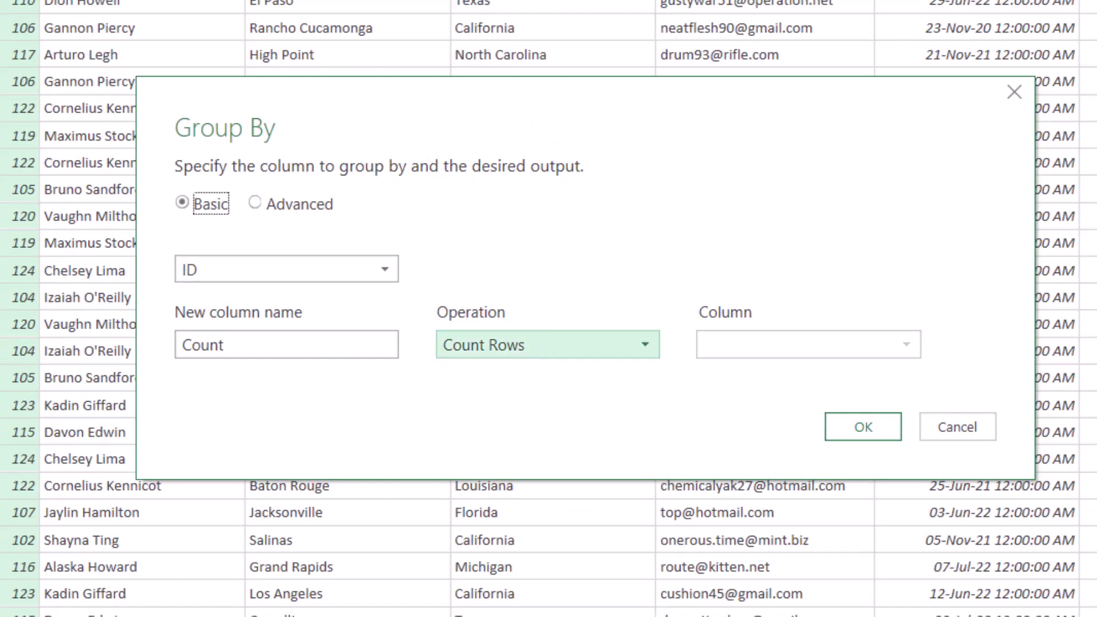
{"action": "left_click", "coordinate": [547, 345]}
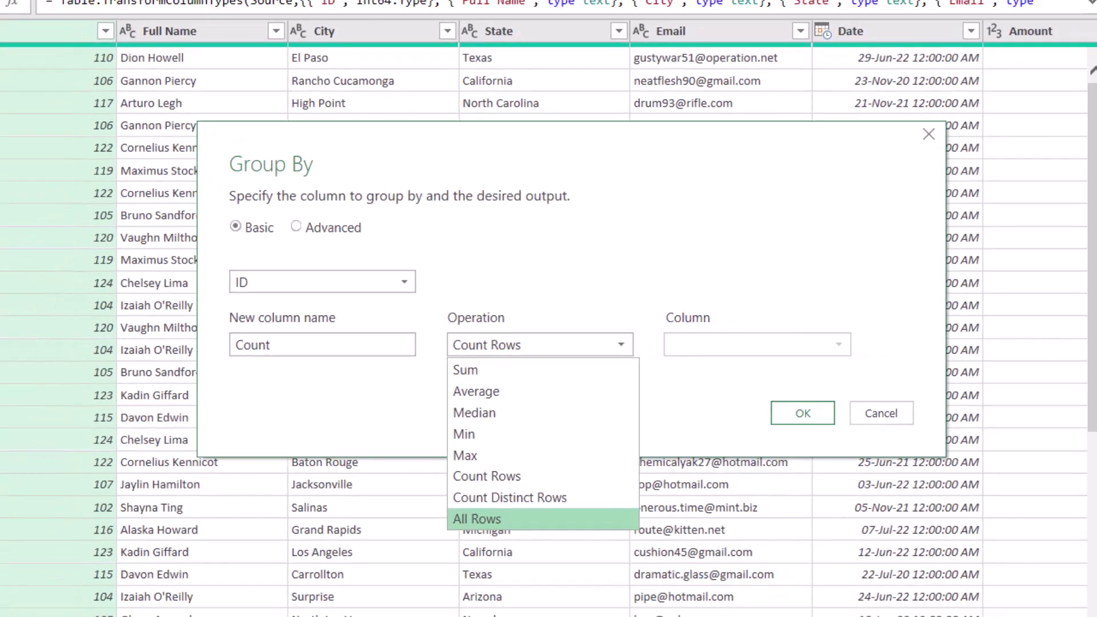
{"action": "left_click", "coordinate": [472, 554]}
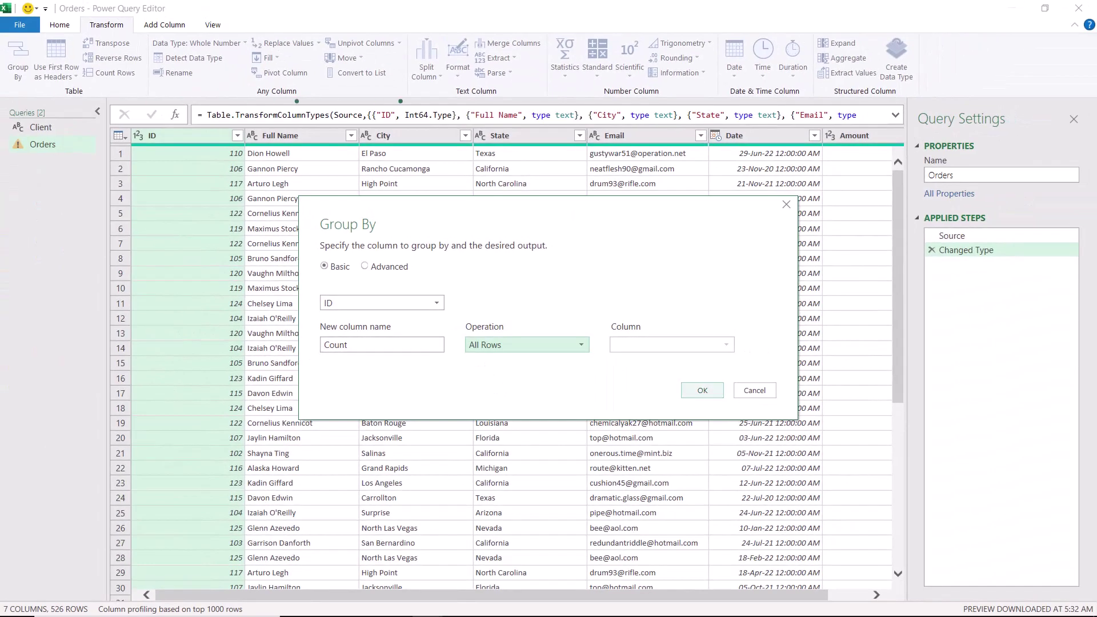
{"action": "left_click", "coordinate": [702, 390]}
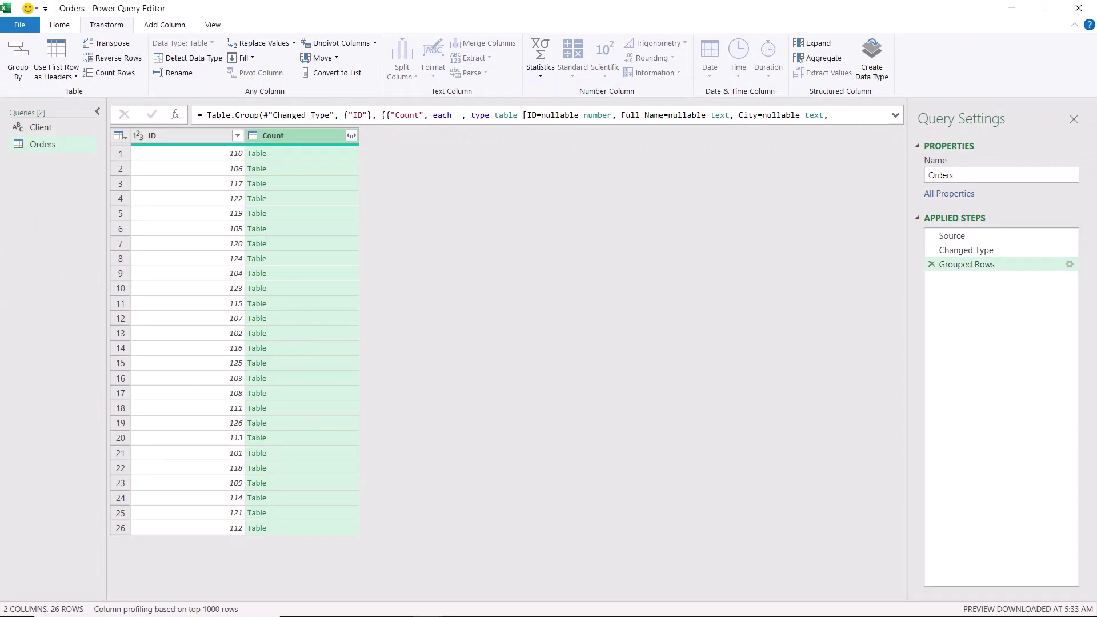
{"action": "left_click", "coordinate": [303, 168]}
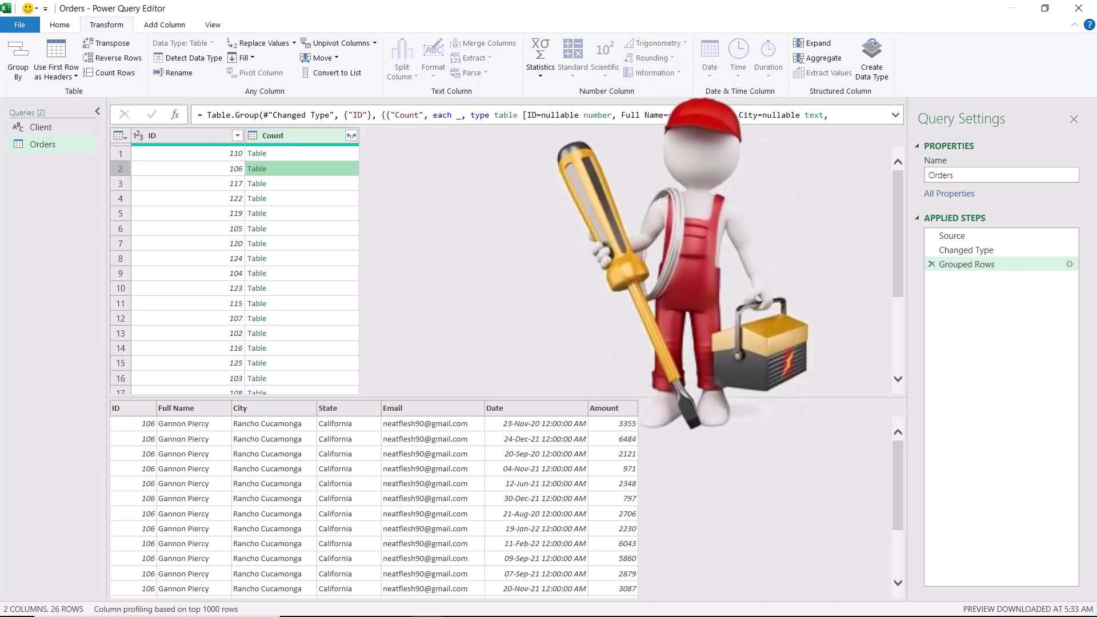
{"action": "left_click", "coordinate": [272, 135]}
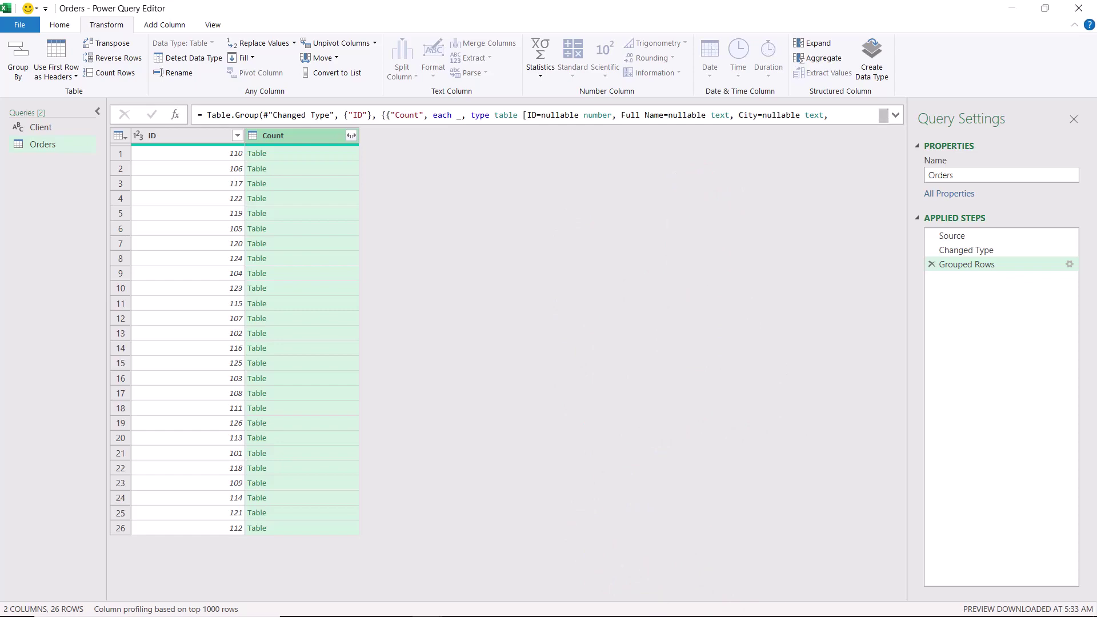
- Replace the grouping's nested table definition with Table.Max(_,"Date") and preview ID 106's latest record
{"action": "left_click", "coordinate": [895, 114]}
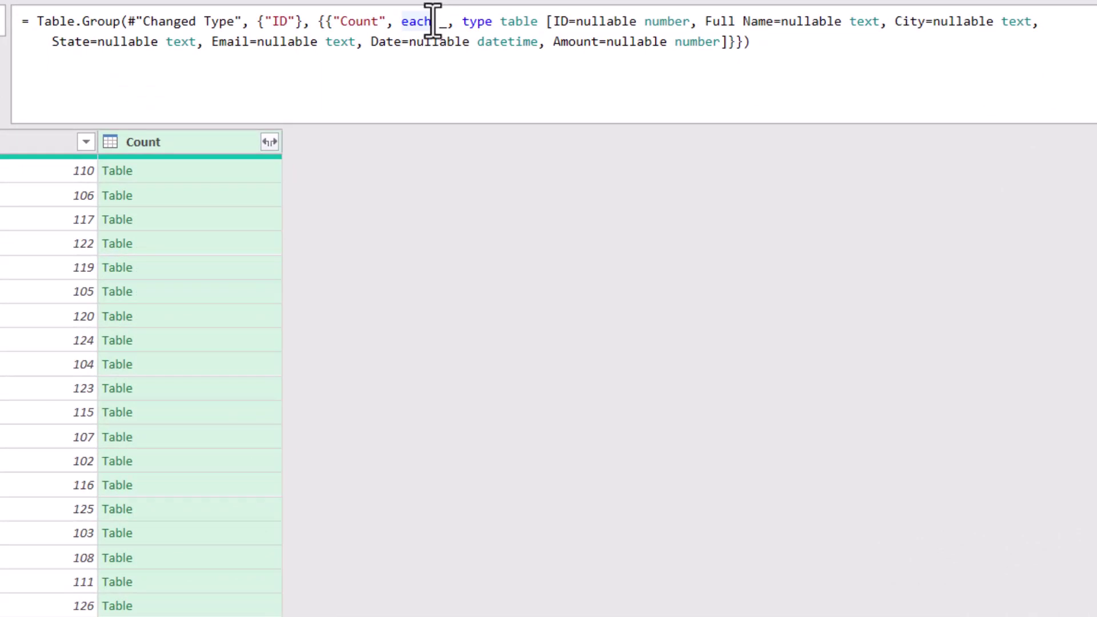
{"action": "left_click_drag", "start_coordinate": [432, 21], "coordinate": [706, 63]}
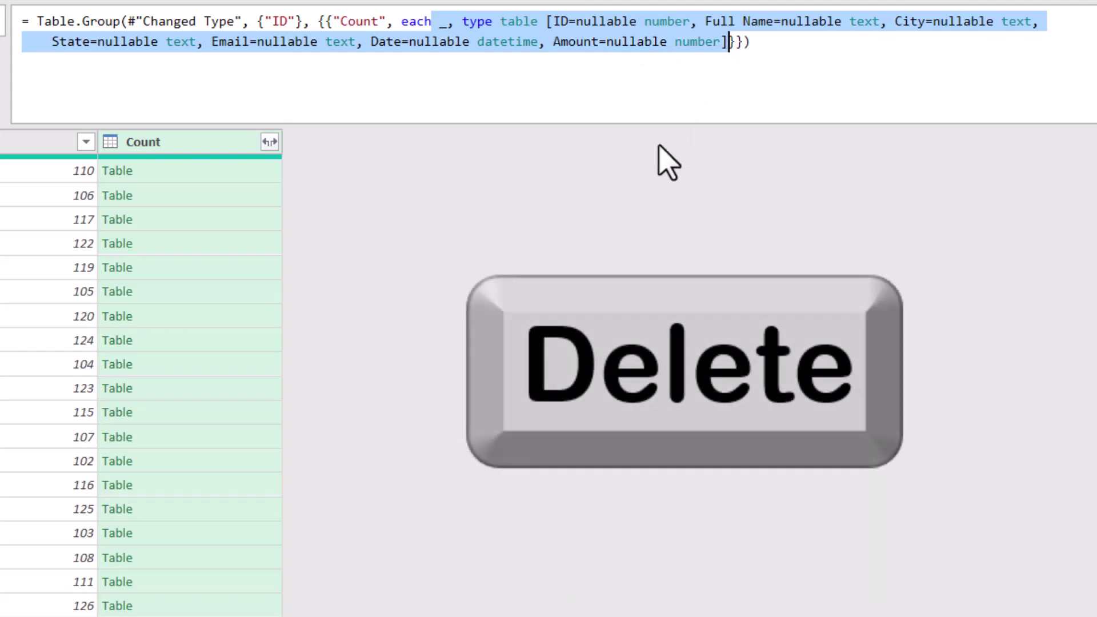
{"action": "key", "text": "Delete"}
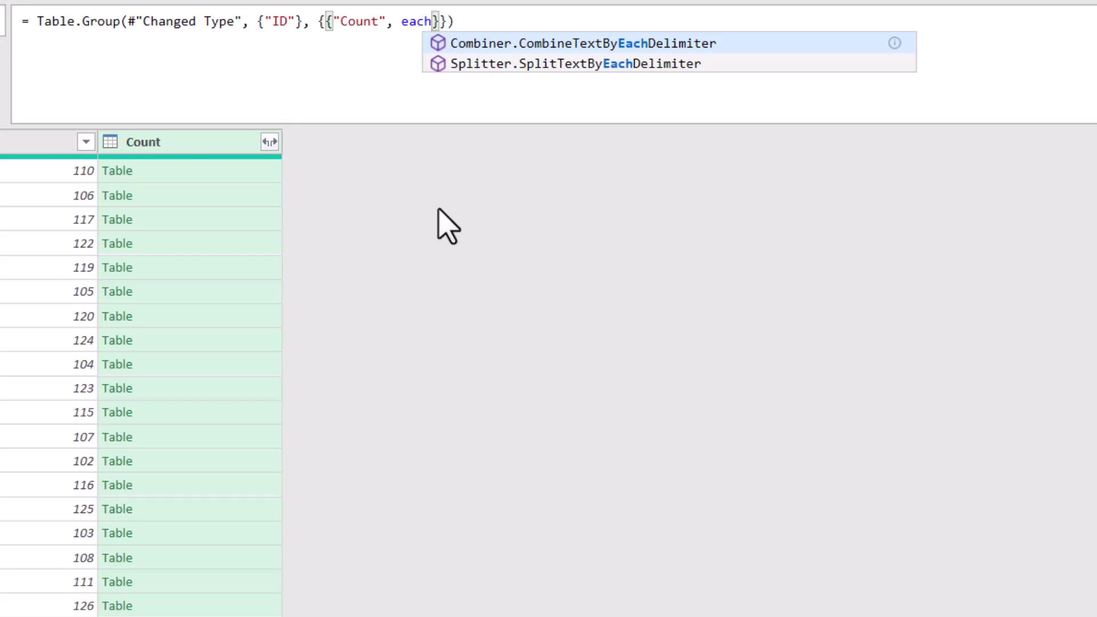
{"action": "type", "text": "Ta"}
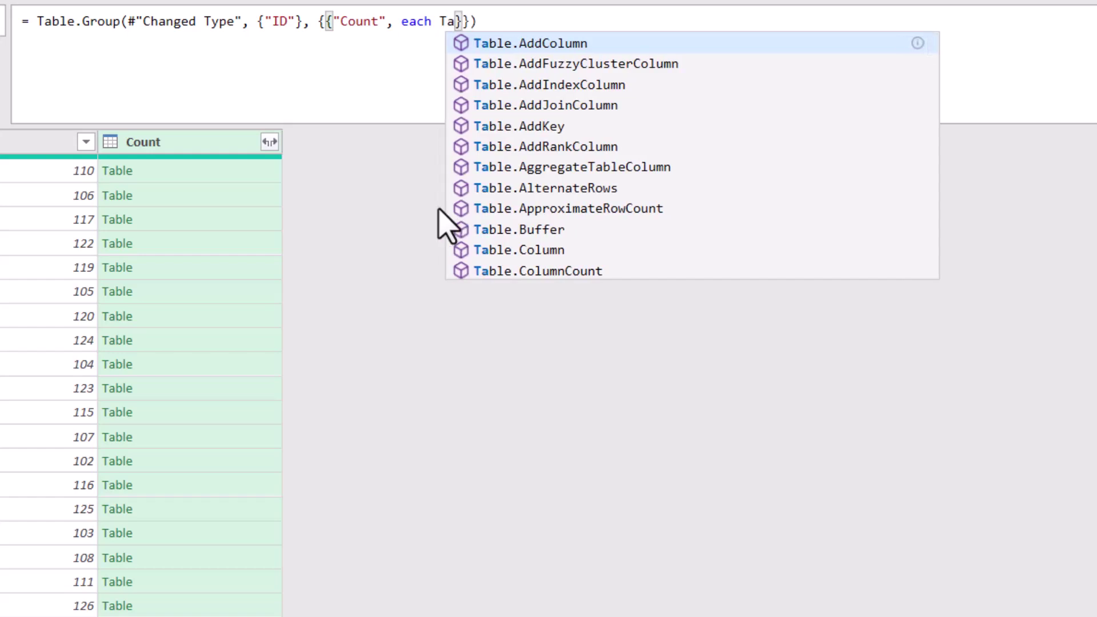
{"action": "type", "text": "ble.Max("}
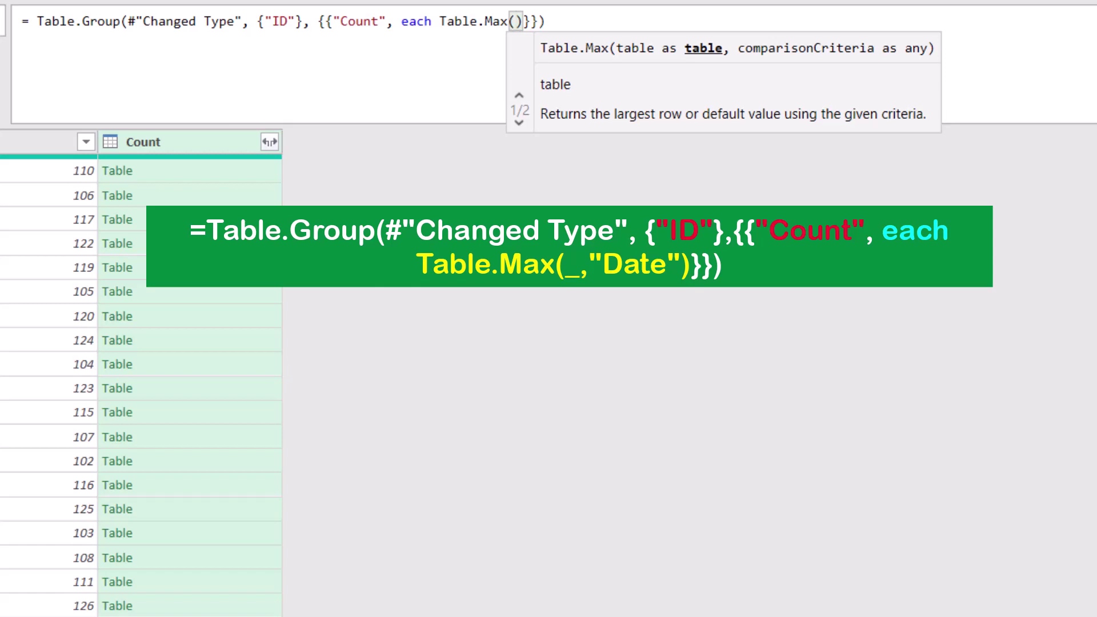
{"action": "type", "text": "_,"}
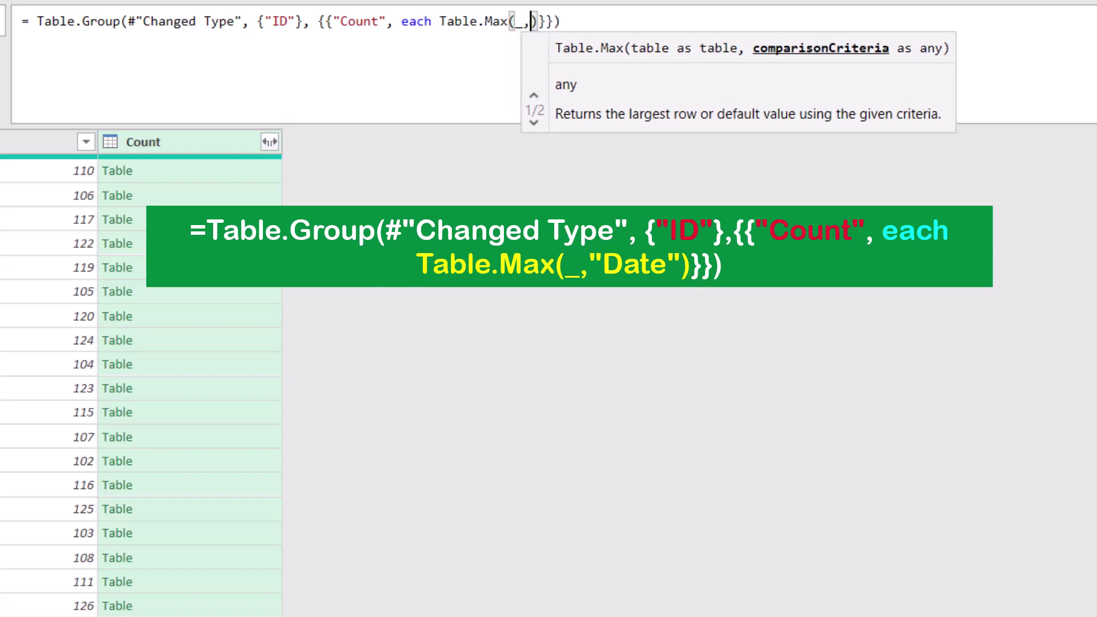
{"action": "type", "text": "\"Date"}
{"action": "left_click", "coordinate": [628, 21]}
{"action": "key", "text": "Return"}
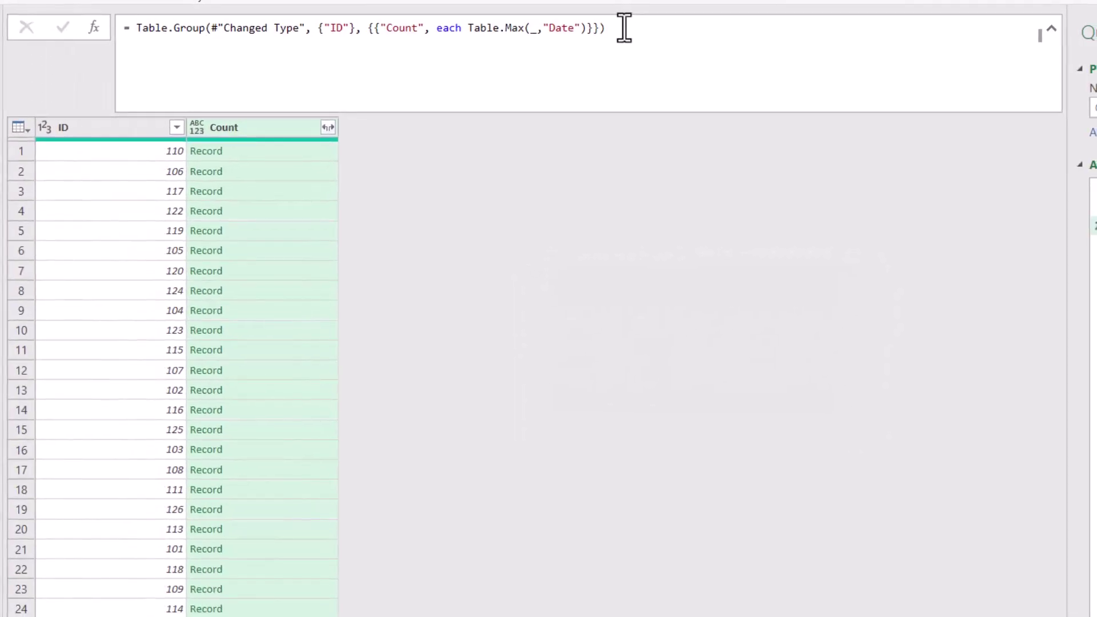
{"action": "left_click", "coordinate": [301, 174]}
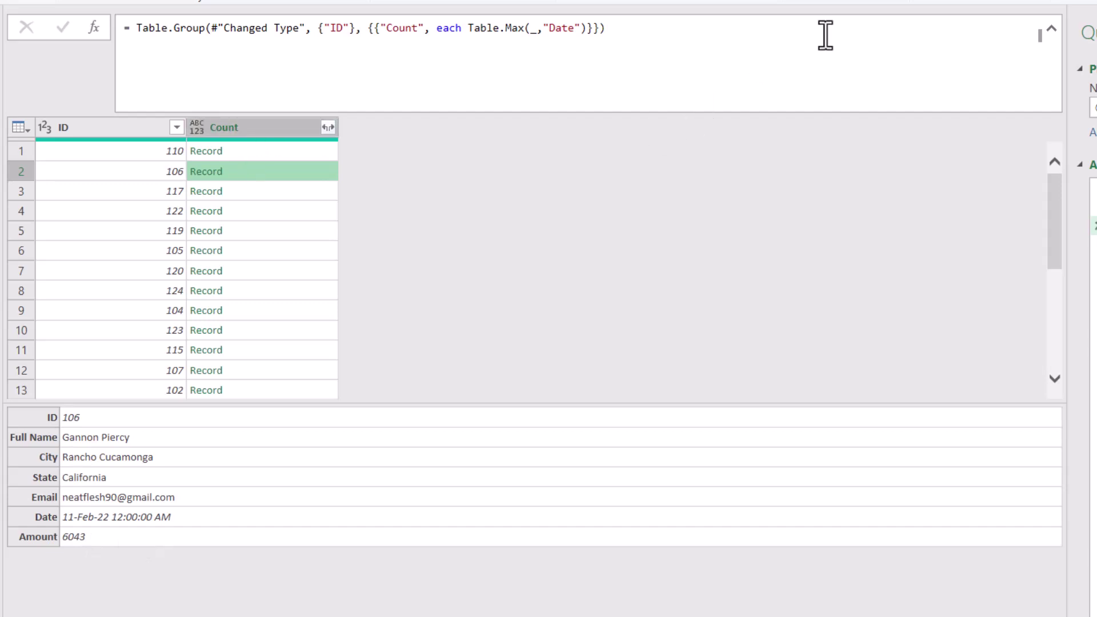
- Expand the Count records without ID and without the Count column-name prefix
{"action": "left_click", "coordinate": [1051, 29]}
{"action": "left_click", "coordinate": [267, 57]}
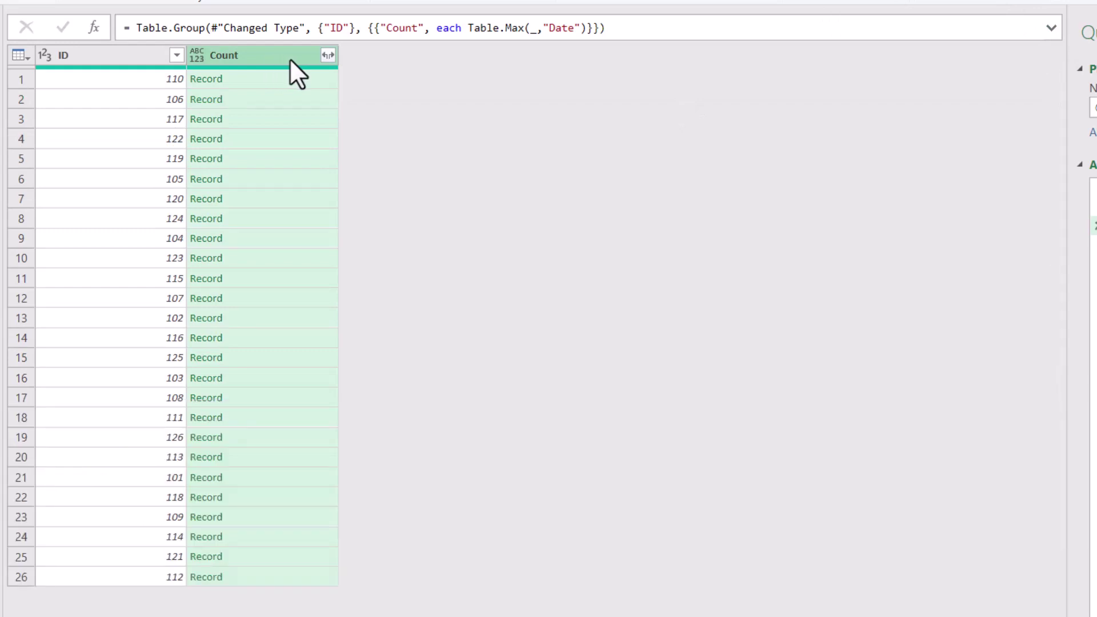
{"action": "left_click", "coordinate": [326, 55]}
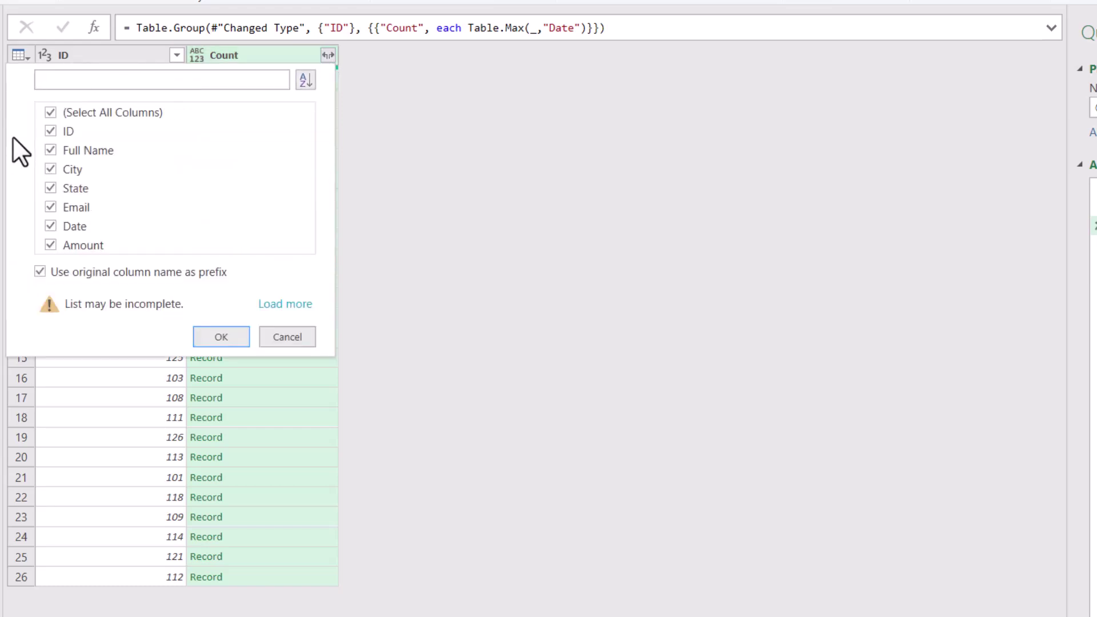
{"action": "left_click", "coordinate": [46, 131]}
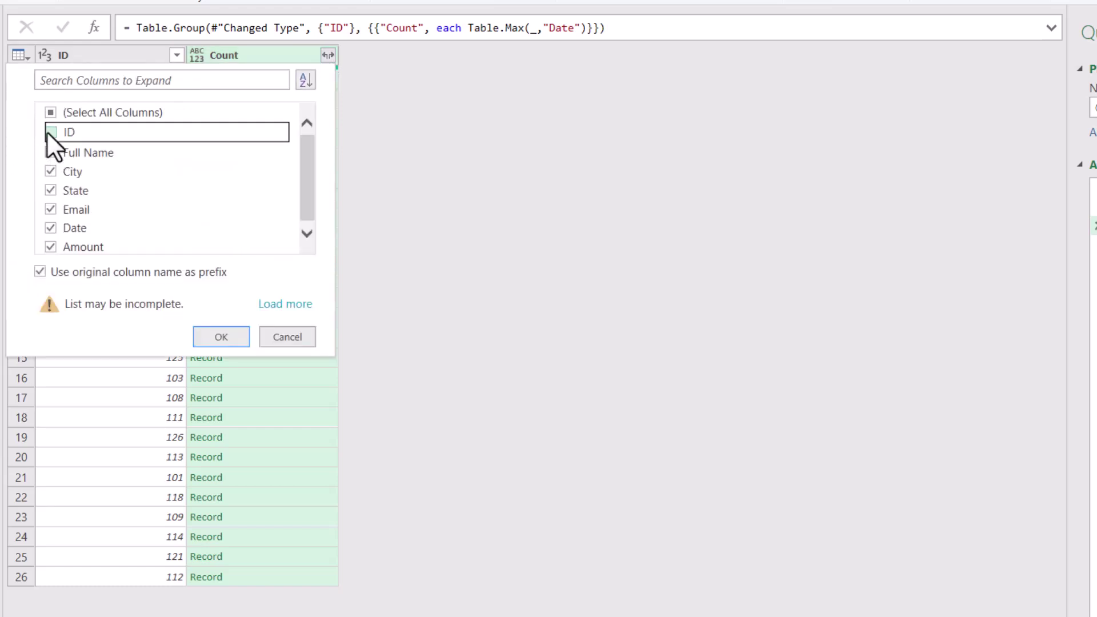
{"action": "left_click", "coordinate": [39, 272]}
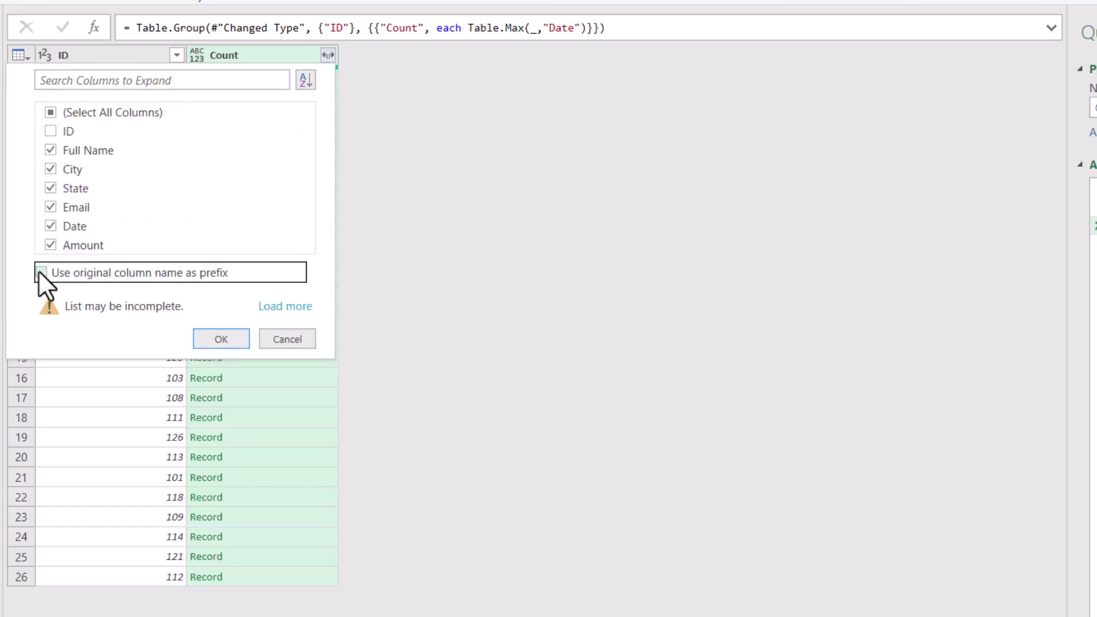
{"action": "left_click", "coordinate": [222, 340]}
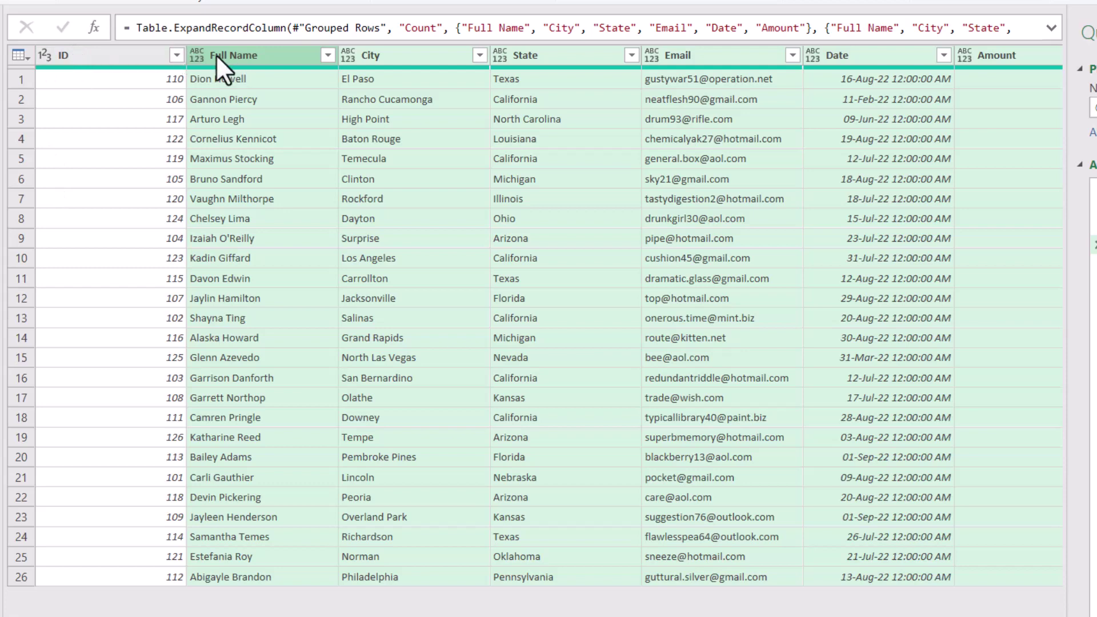
- Set Full Name, City, State and Email to the Text data type
{"action": "left_click", "coordinate": [197, 52]}
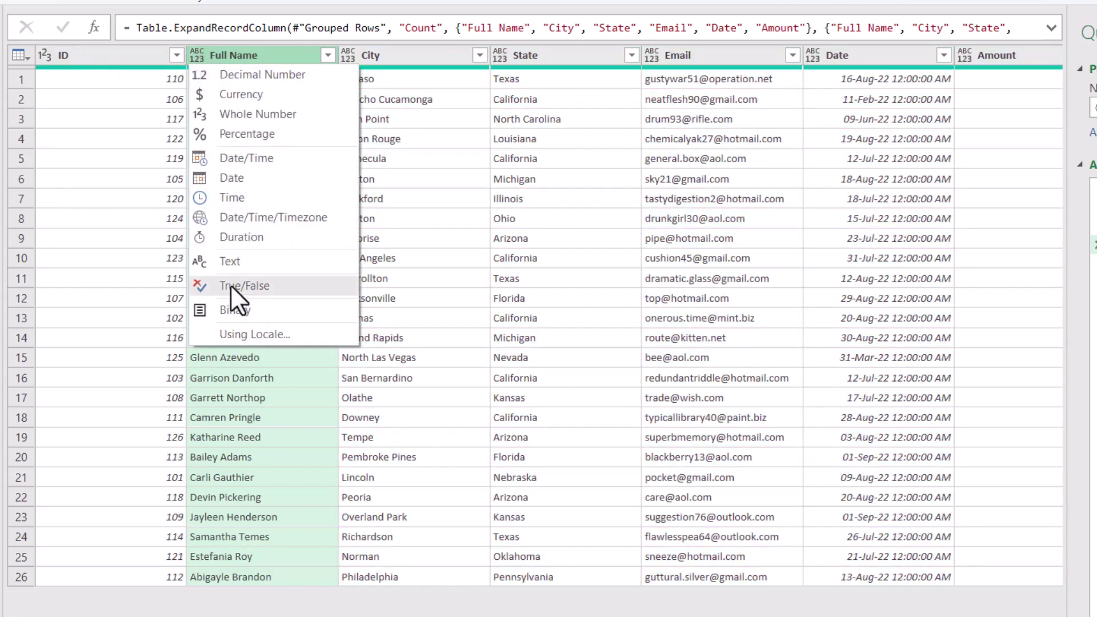
{"action": "left_click", "coordinate": [237, 261]}
{"action": "left_click", "coordinate": [350, 56]}
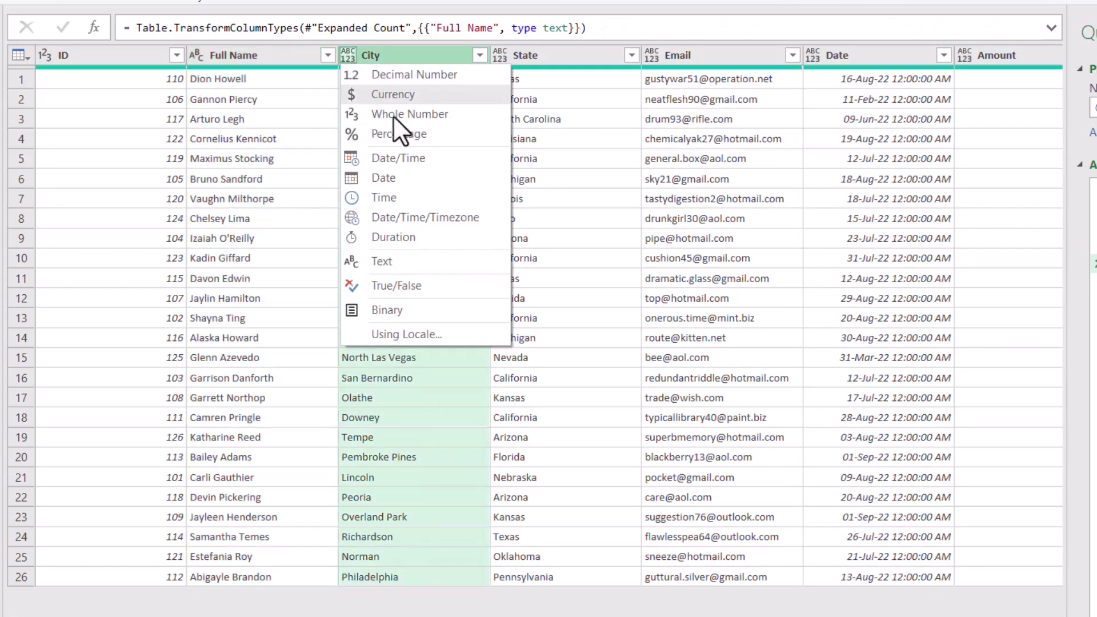
{"action": "left_click", "coordinate": [401, 260]}
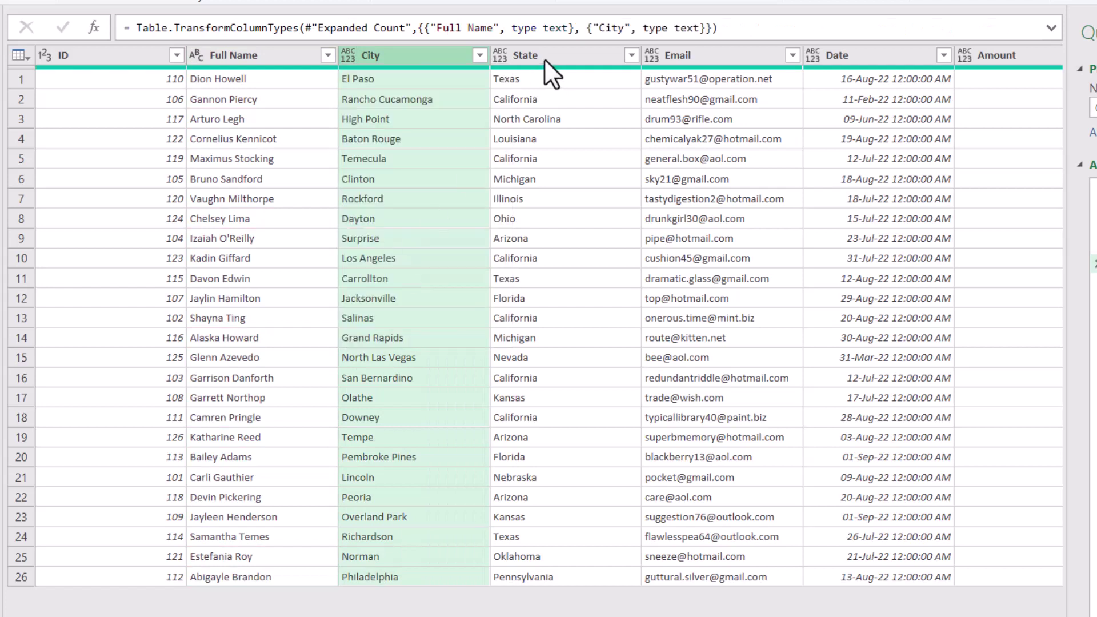
{"action": "left_click", "coordinate": [500, 53]}
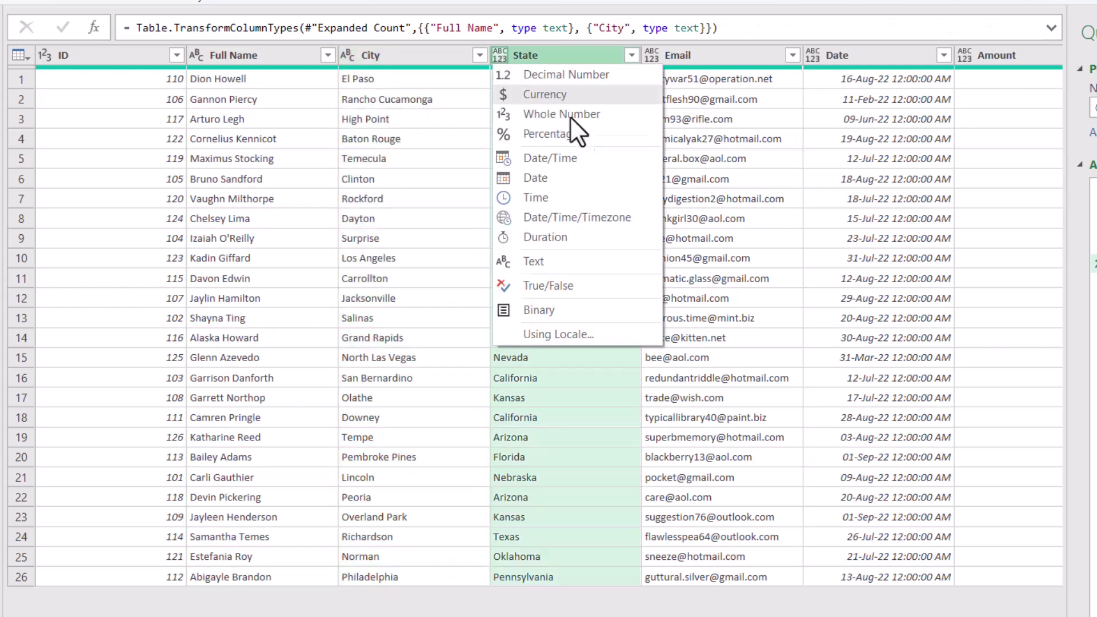
{"action": "left_click", "coordinate": [544, 260]}
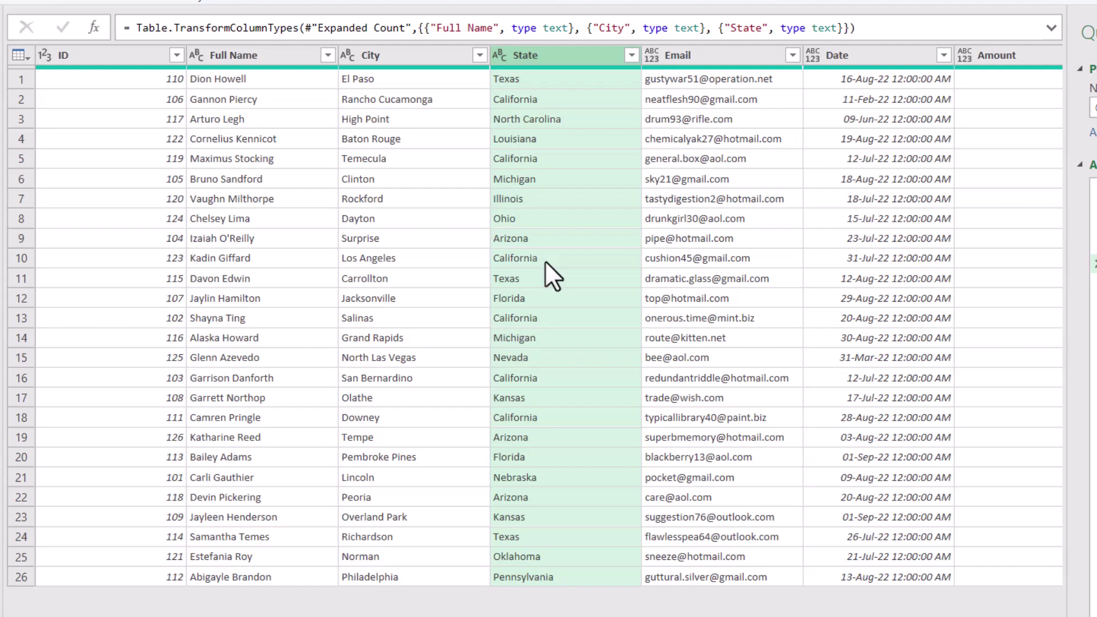
{"action": "left_click", "coordinate": [651, 55]}
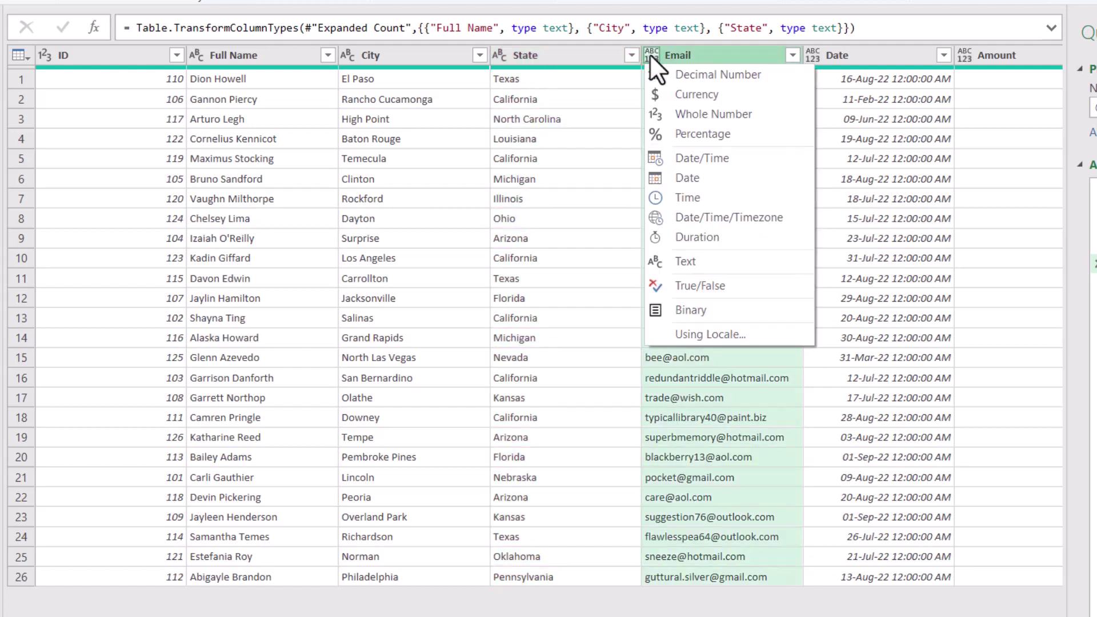
{"action": "left_click", "coordinate": [692, 258]}
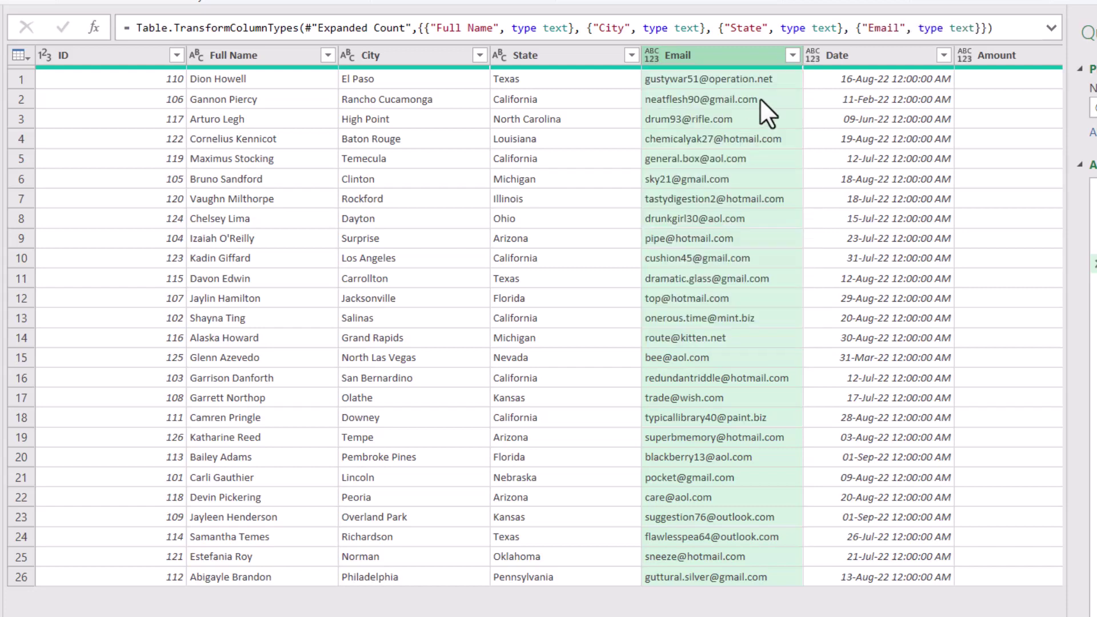
- Make Date a date-only column and Amount a currency column
{"action": "left_click", "coordinate": [812, 57]}
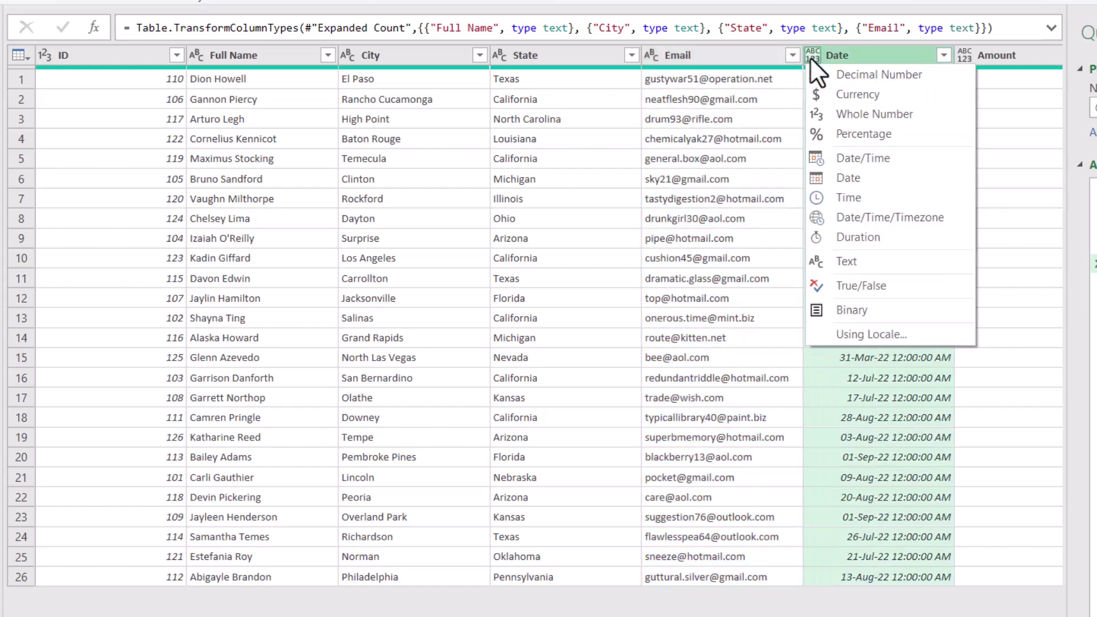
{"action": "left_click", "coordinate": [838, 176]}
{"action": "left_click", "coordinate": [964, 55]}
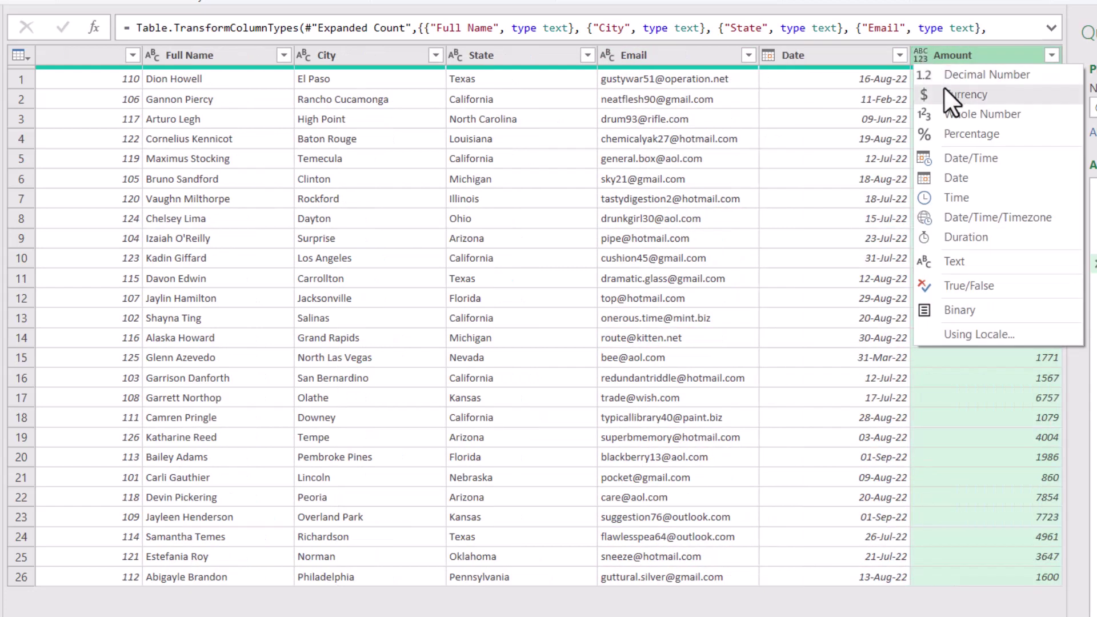
{"action": "left_click", "coordinate": [965, 94]}
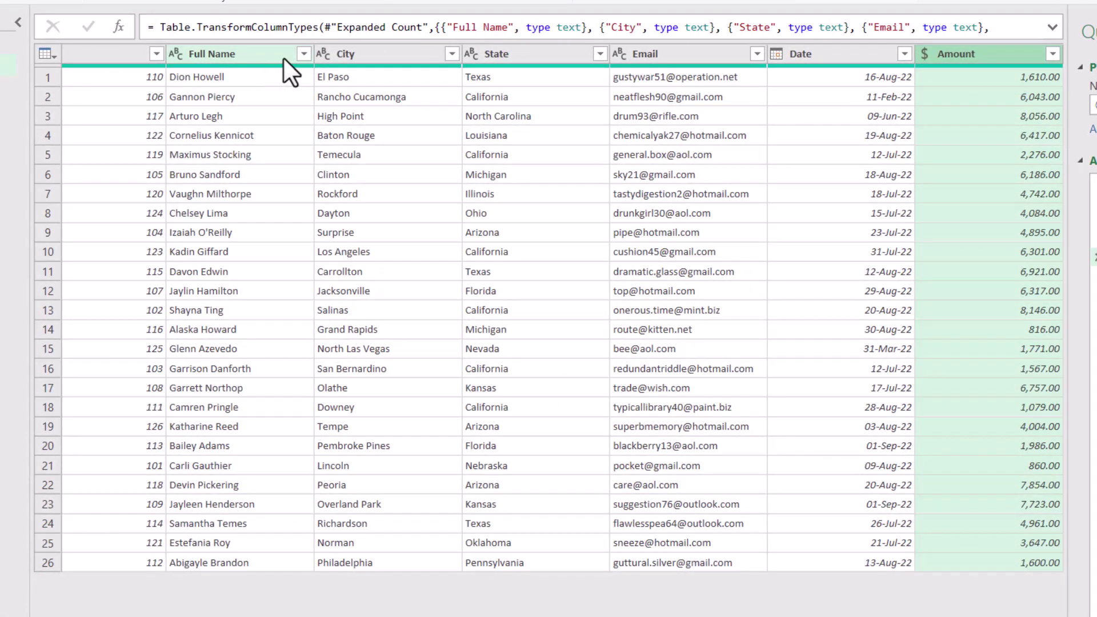
{"action": "left_click", "coordinate": [304, 54]}
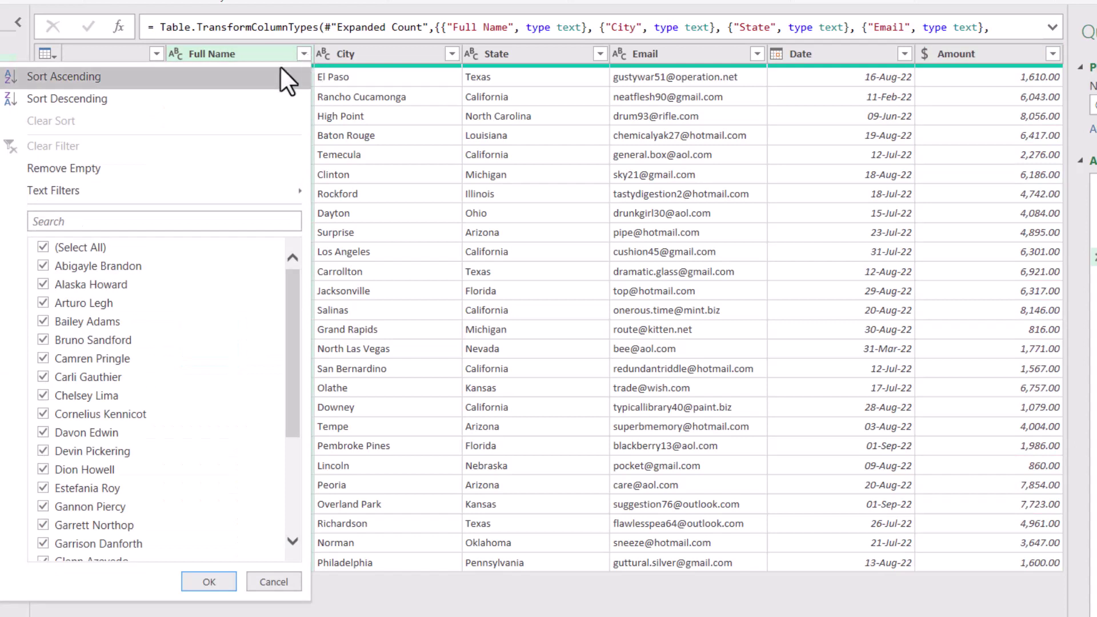
{"action": "left_click", "coordinate": [41, 247]}
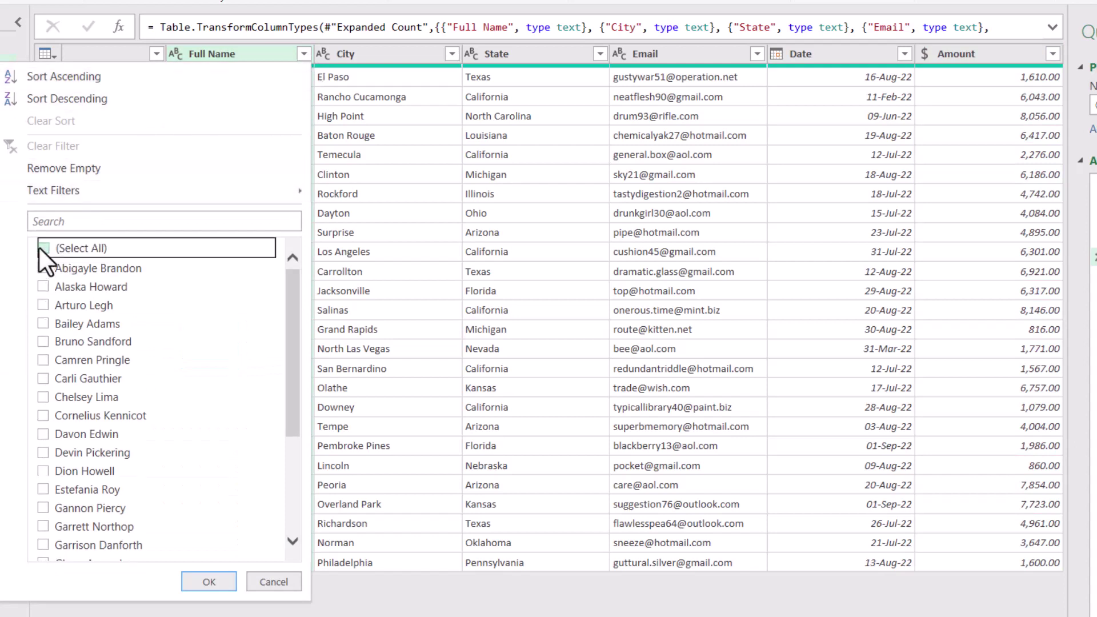
{"action": "left_click", "coordinate": [44, 304]}
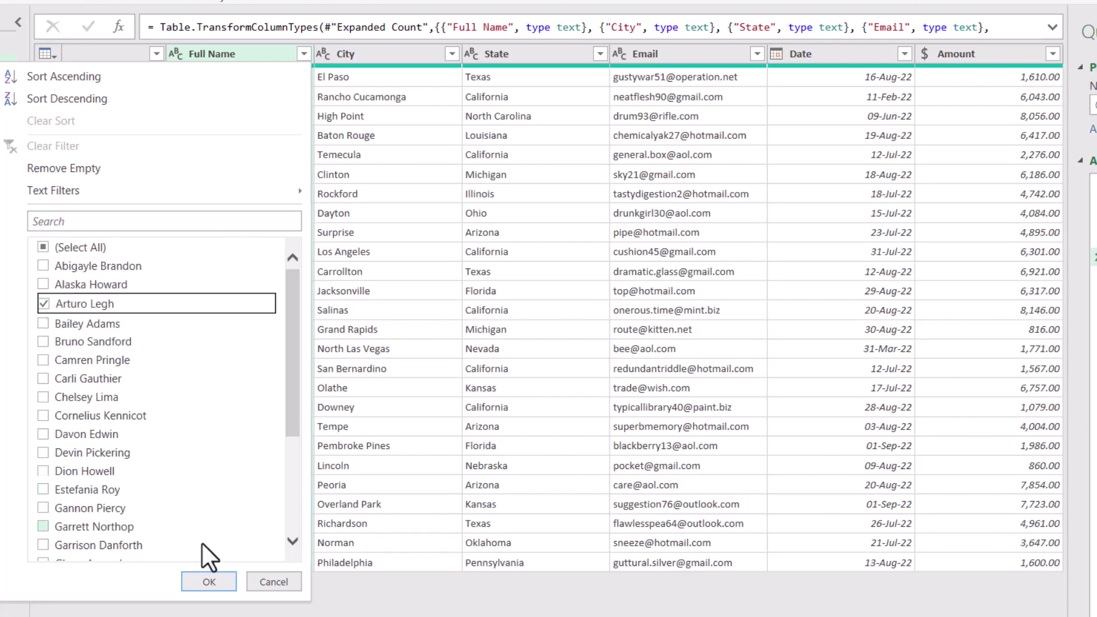
{"action": "left_click", "coordinate": [211, 581]}
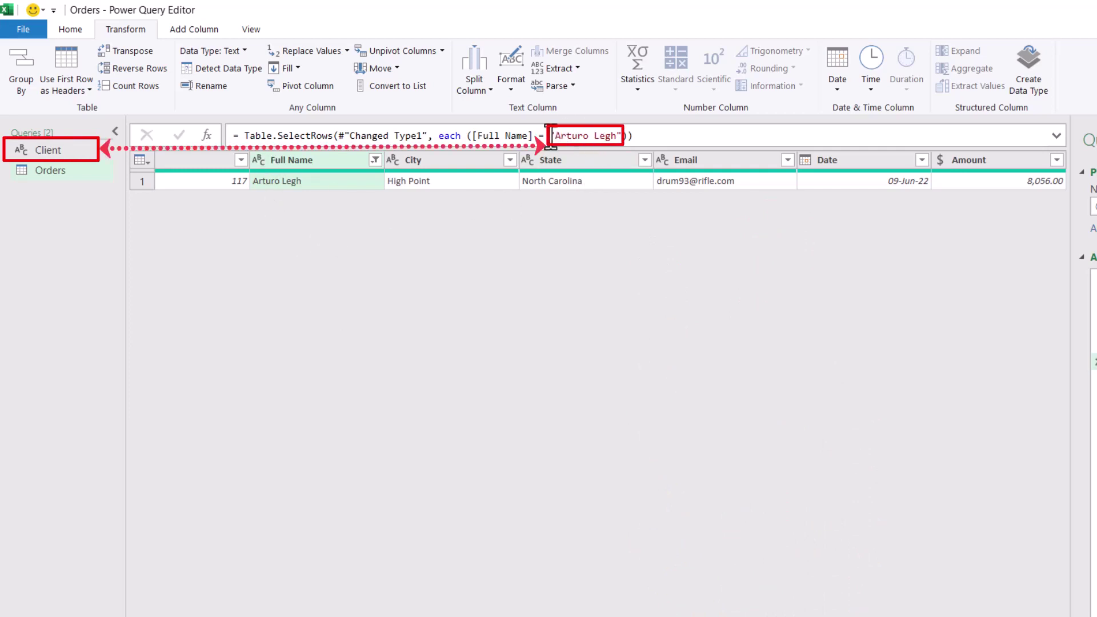
{"action": "left_click_drag", "start_coordinate": [550, 136], "coordinate": [622, 135]}
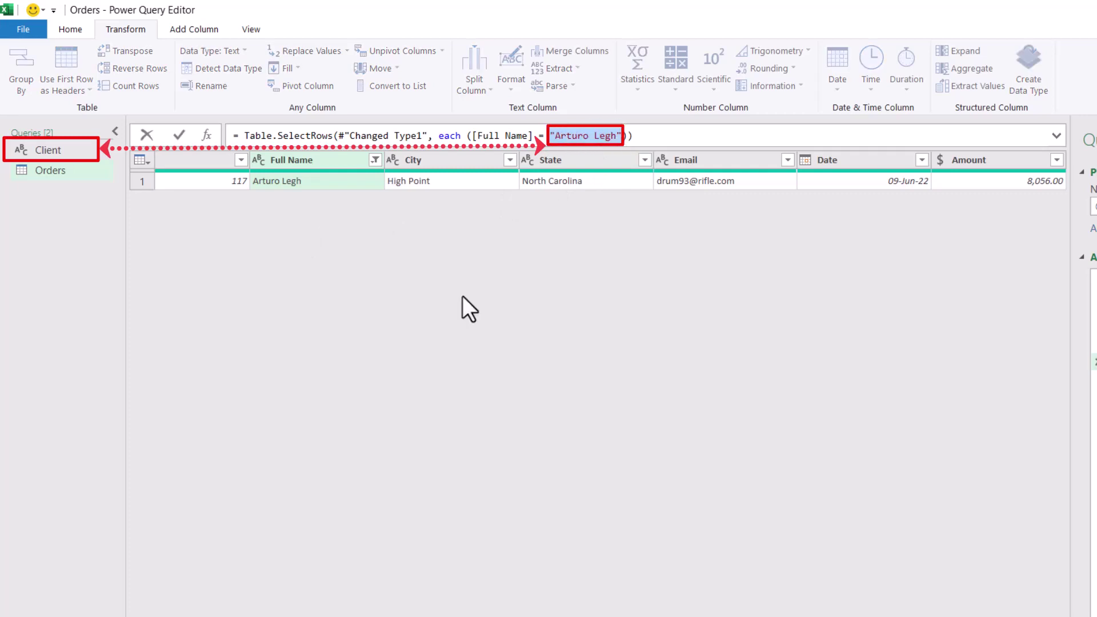
{"action": "type", "text": "Client"}
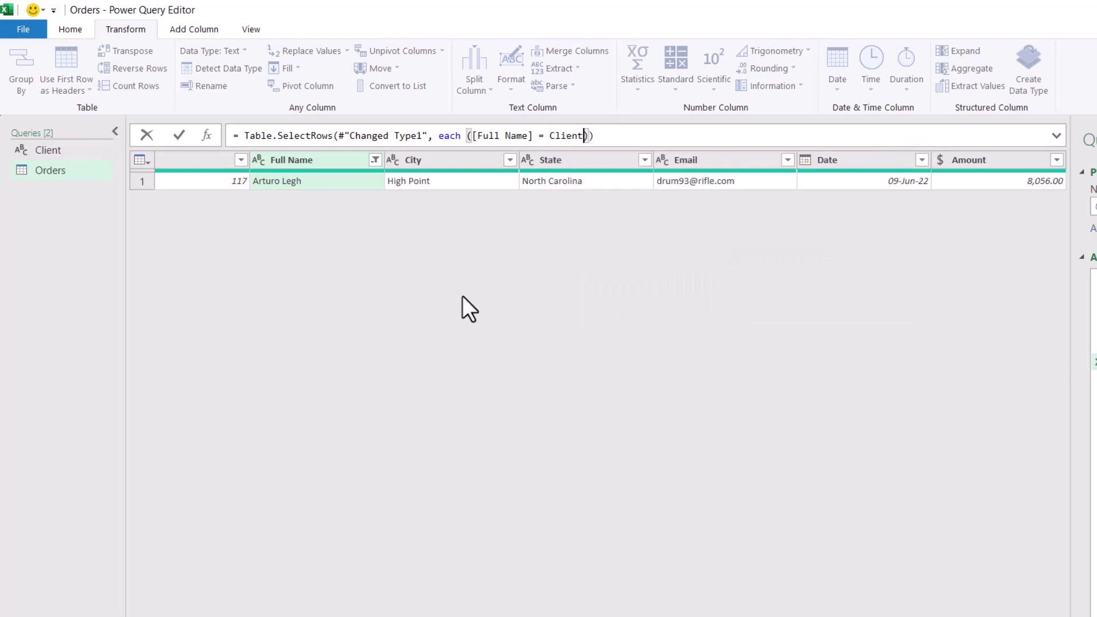
{"action": "key", "text": "Return"}
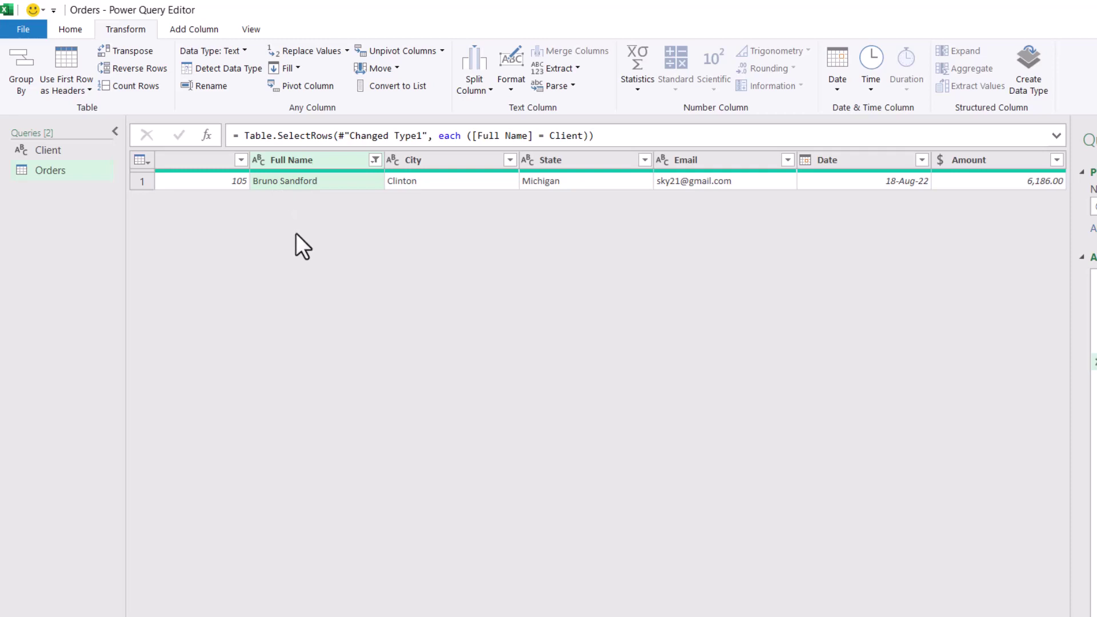
- Load the Orders query as a table on the existing worksheet starting at cell I5
{"action": "left_click", "coordinate": [65, 28]}
{"action": "left_click", "coordinate": [31, 87]}
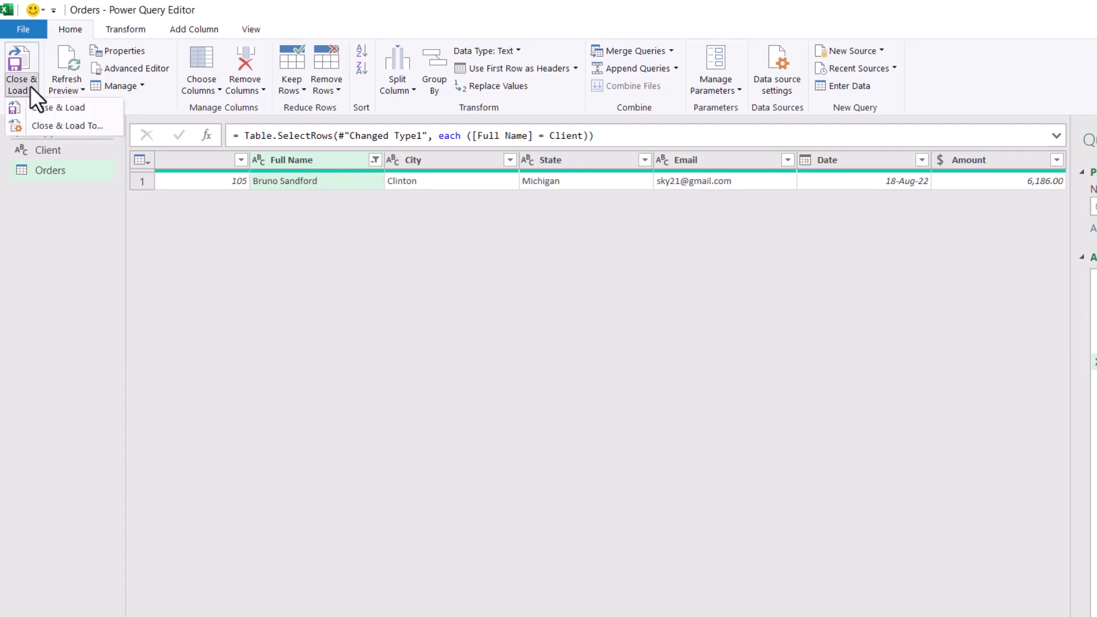
{"action": "left_click", "coordinate": [74, 122]}
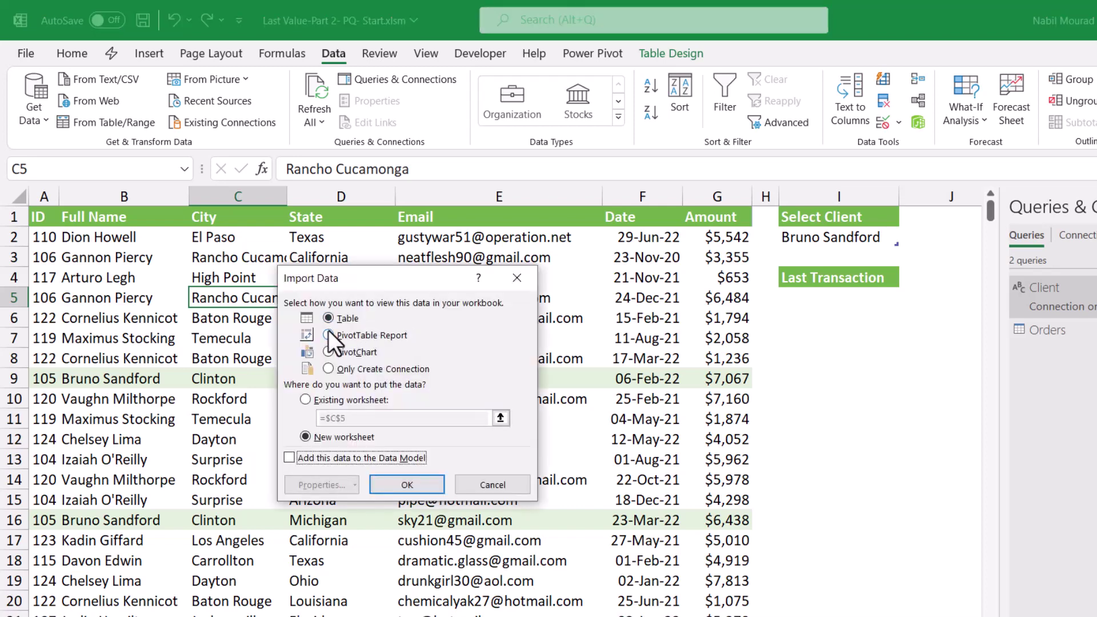
{"action": "left_click", "coordinate": [304, 399]}
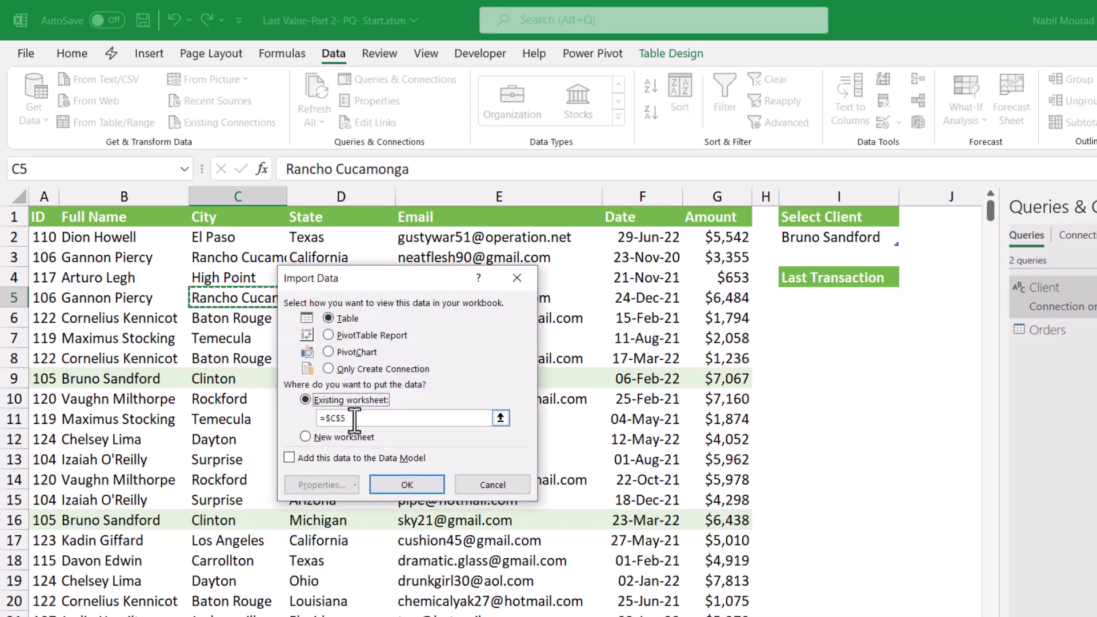
{"action": "left_click", "coordinate": [805, 297]}
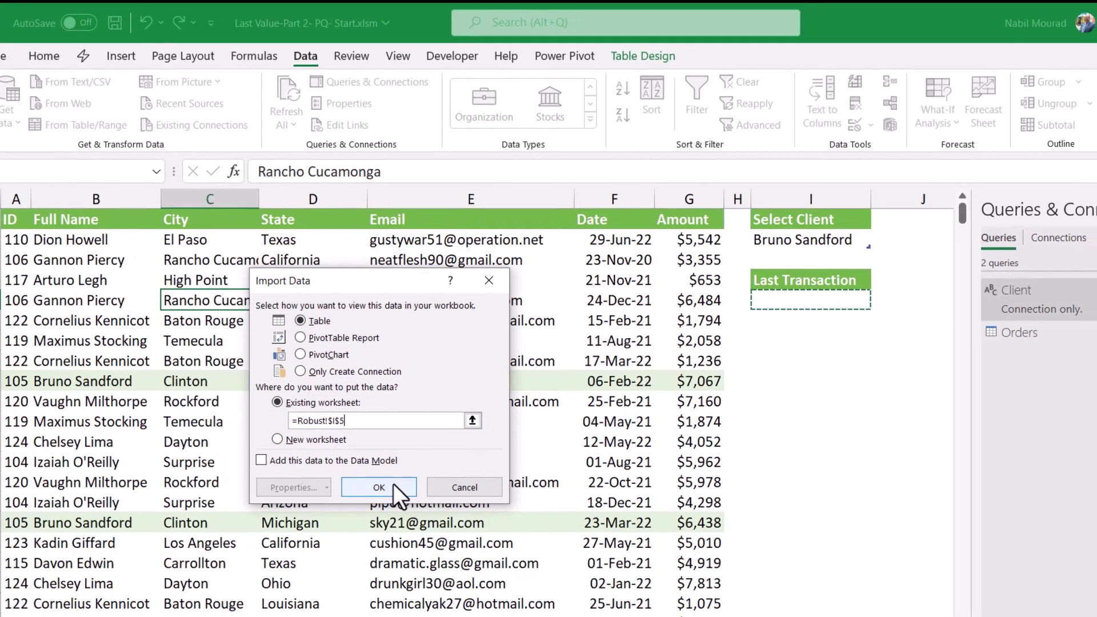
{"action": "left_click", "coordinate": [393, 484]}
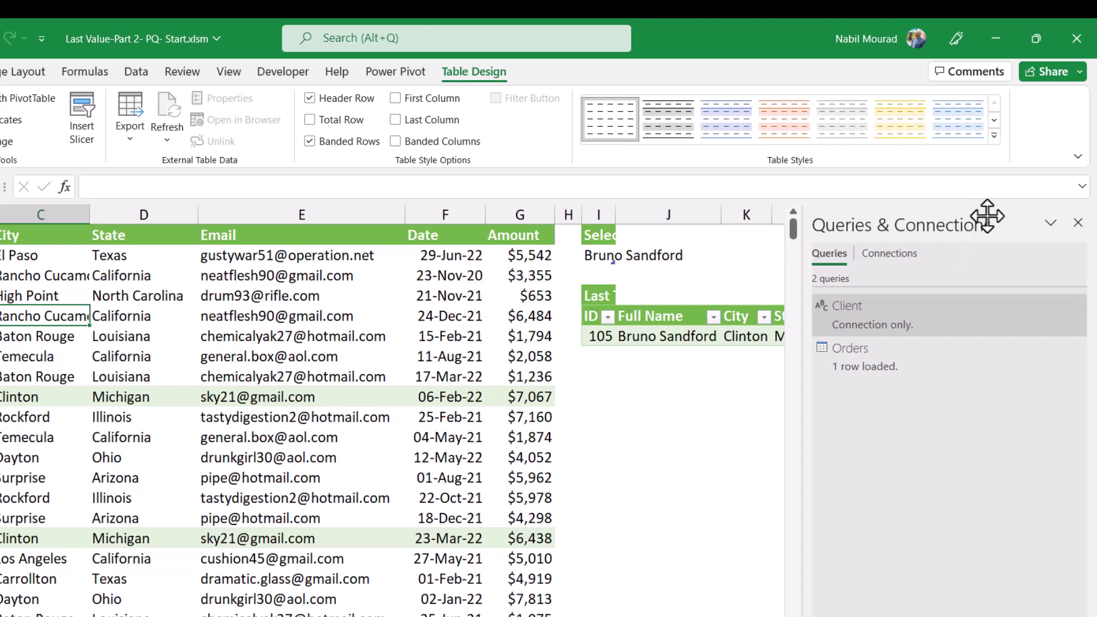
- Hide the Queries & Connections pane and widen column I to fit its labels
{"action": "left_click", "coordinate": [1078, 222]}
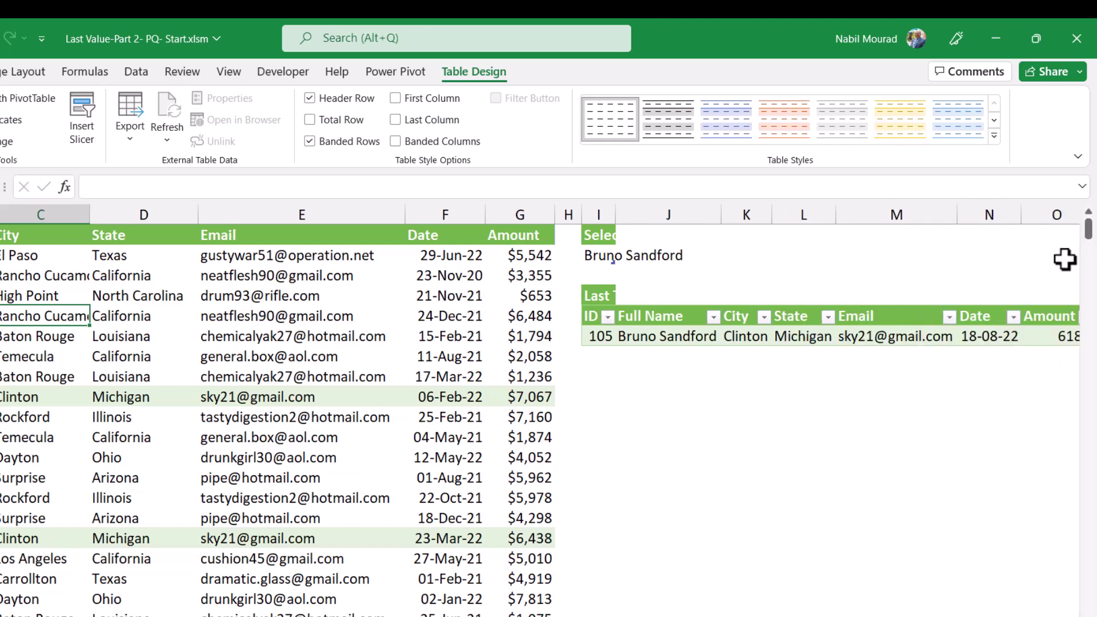
{"action": "scroll", "coordinate": [789, 497], "scroll_direction": "right", "scroll_amount": 5}
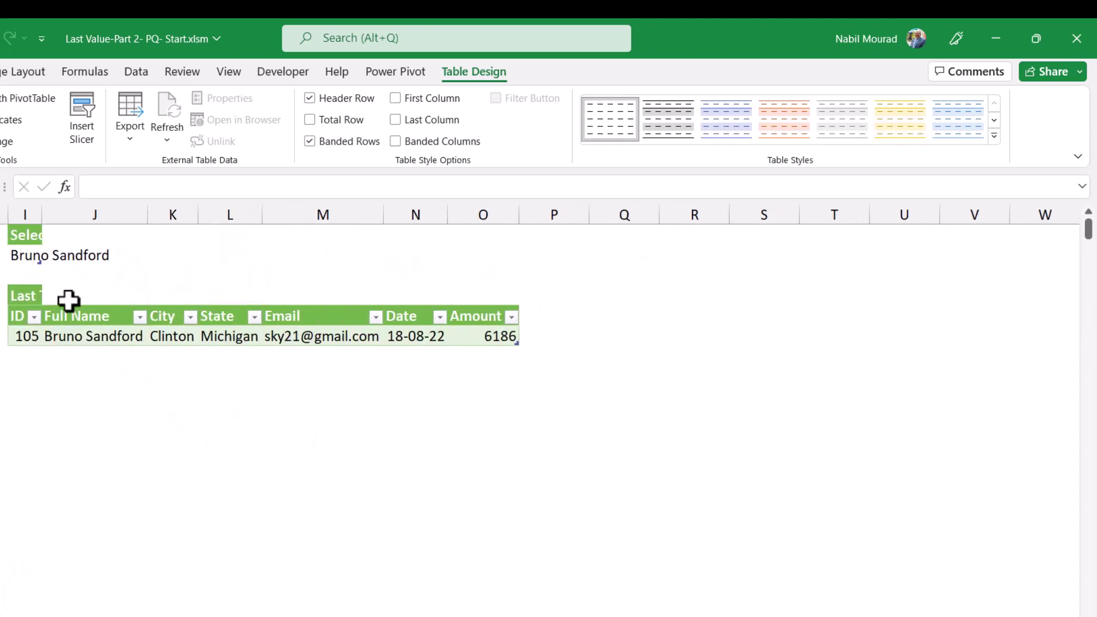
{"action": "left_click", "coordinate": [36, 215]}
{"action": "left_click_drag", "start_coordinate": [40, 217], "coordinate": [120, 216]}
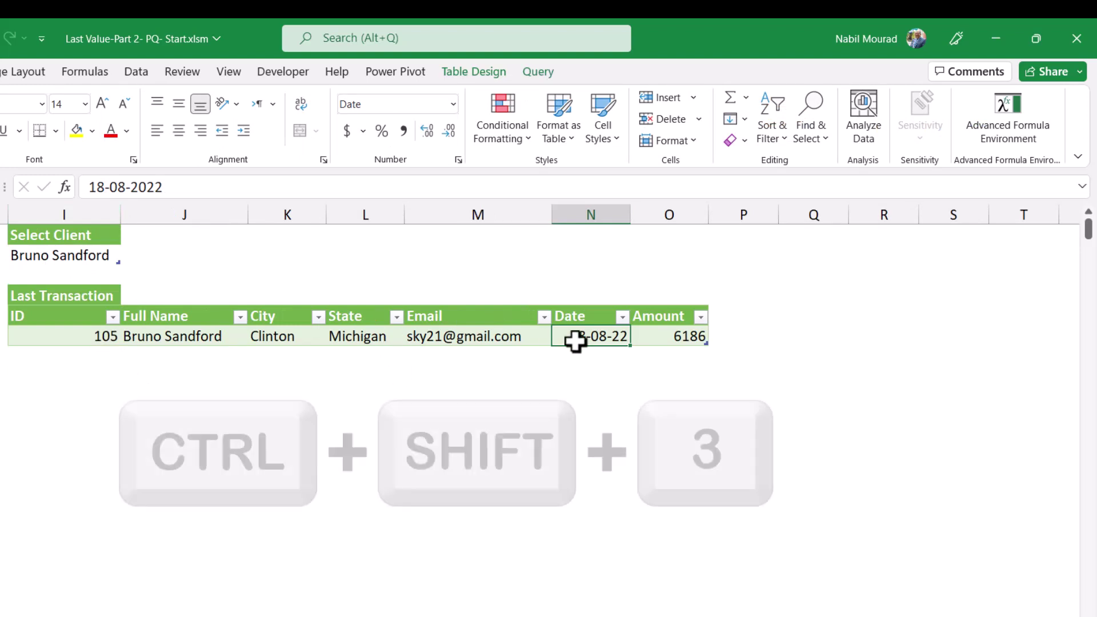
- Format the Date as 18-Aug-22 and the Amount as $6,186.00, then check the I2 client list
{"action": "key", "text": "ctrl+shift+3"}
{"action": "left_click", "coordinate": [670, 336]}
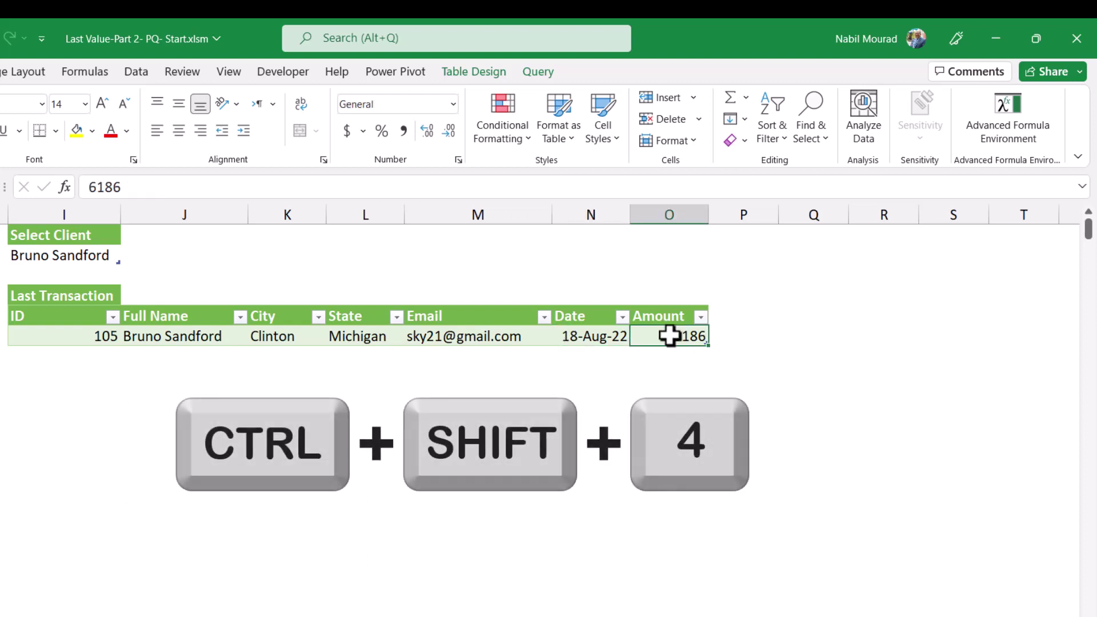
{"action": "key", "text": "ctrl+shift+4"}
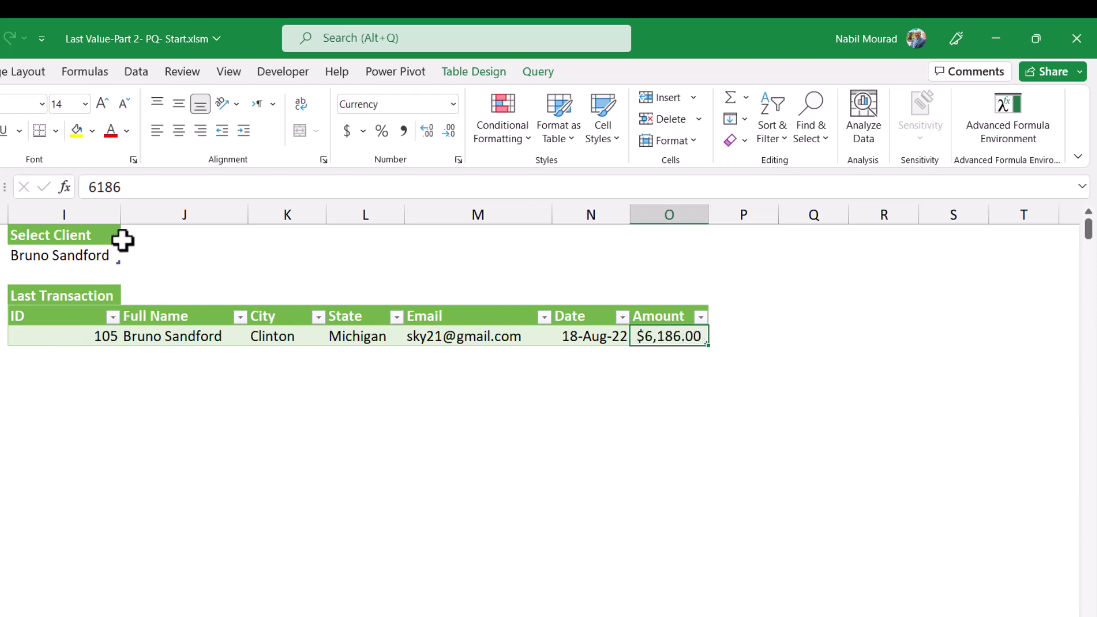
{"action": "left_click", "coordinate": [91, 255]}
{"action": "left_click", "coordinate": [128, 258]}
{"action": "left_click", "coordinate": [128, 257]}
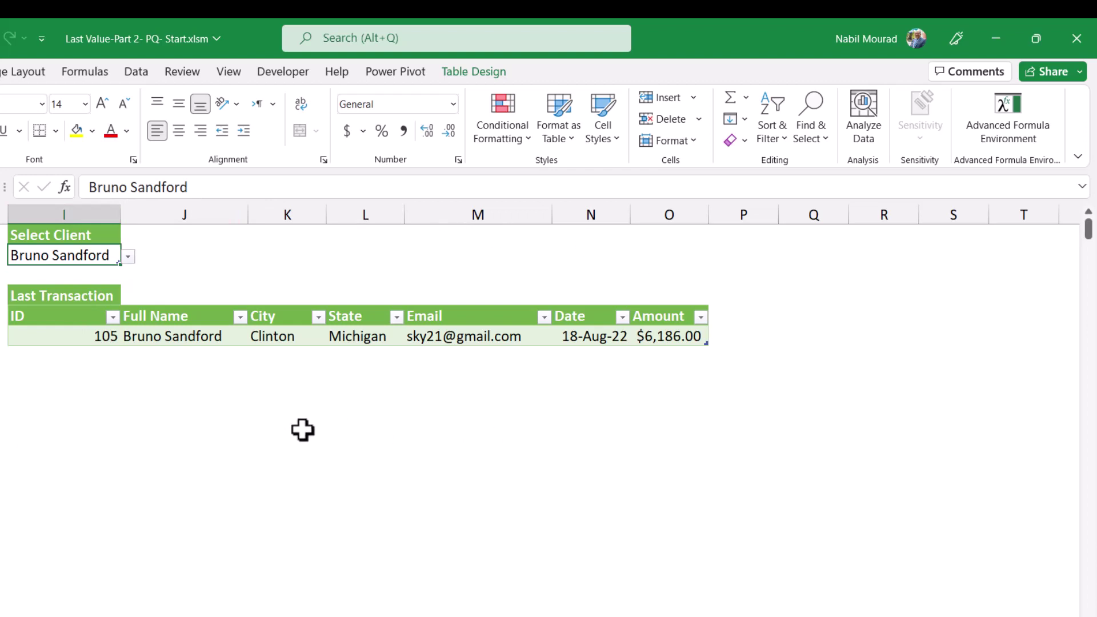
- Turn off the filter buttons on the Last Transaction table's headers
{"action": "left_click", "coordinate": [77, 337]}
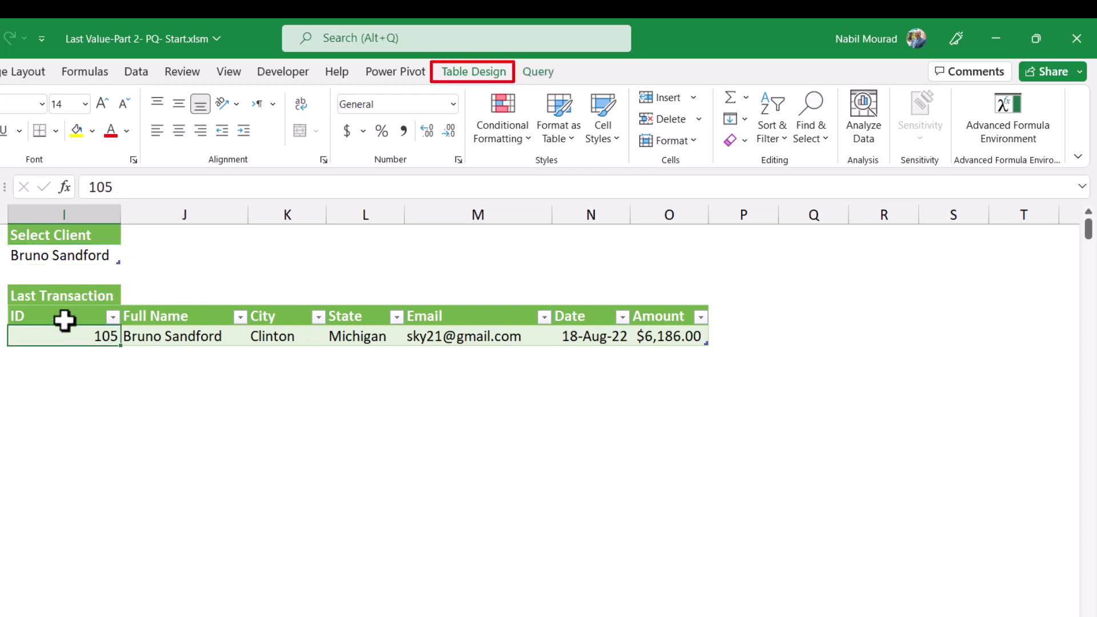
{"action": "left_click", "coordinate": [482, 80]}
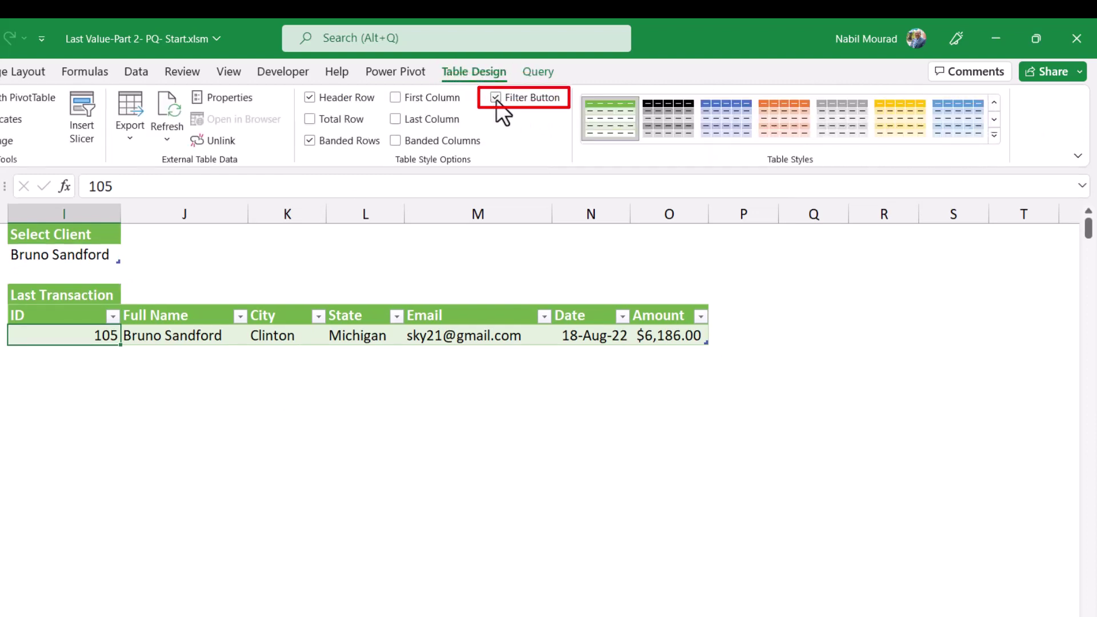
{"action": "left_click", "coordinate": [495, 100]}
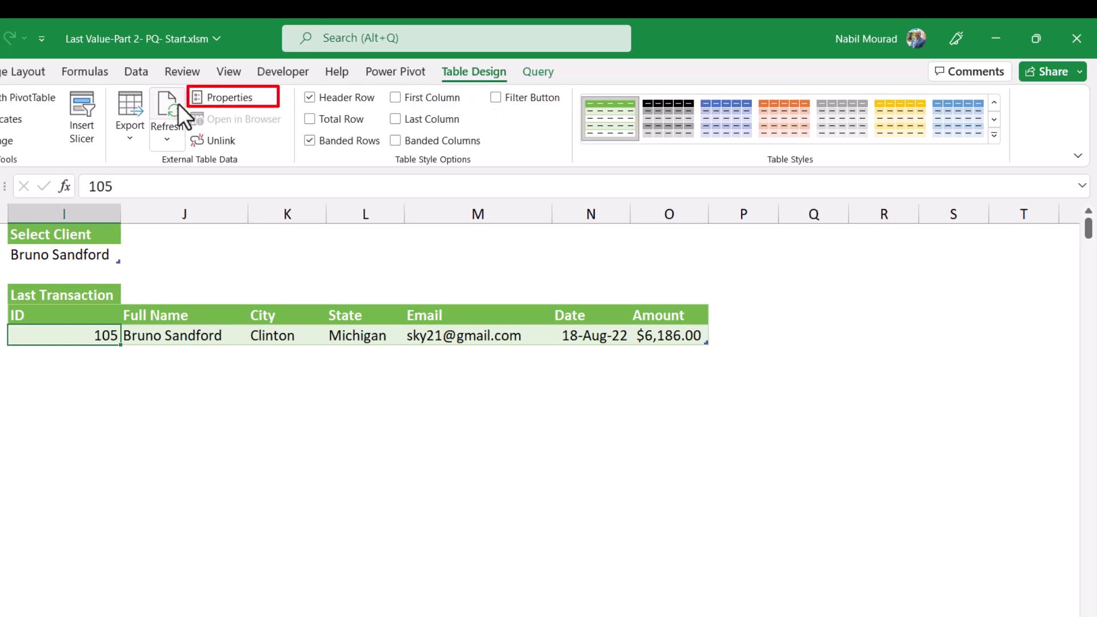
- Uncheck Adjust column width in the query table's external data properties
{"action": "left_click", "coordinate": [243, 101]}
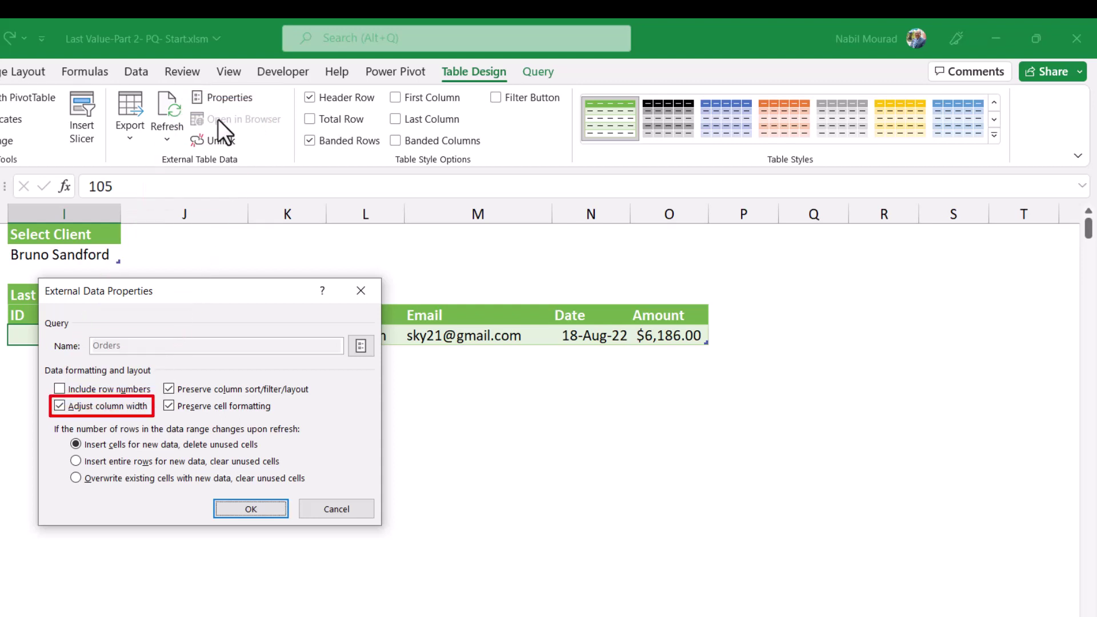
{"action": "left_click", "coordinate": [59, 406]}
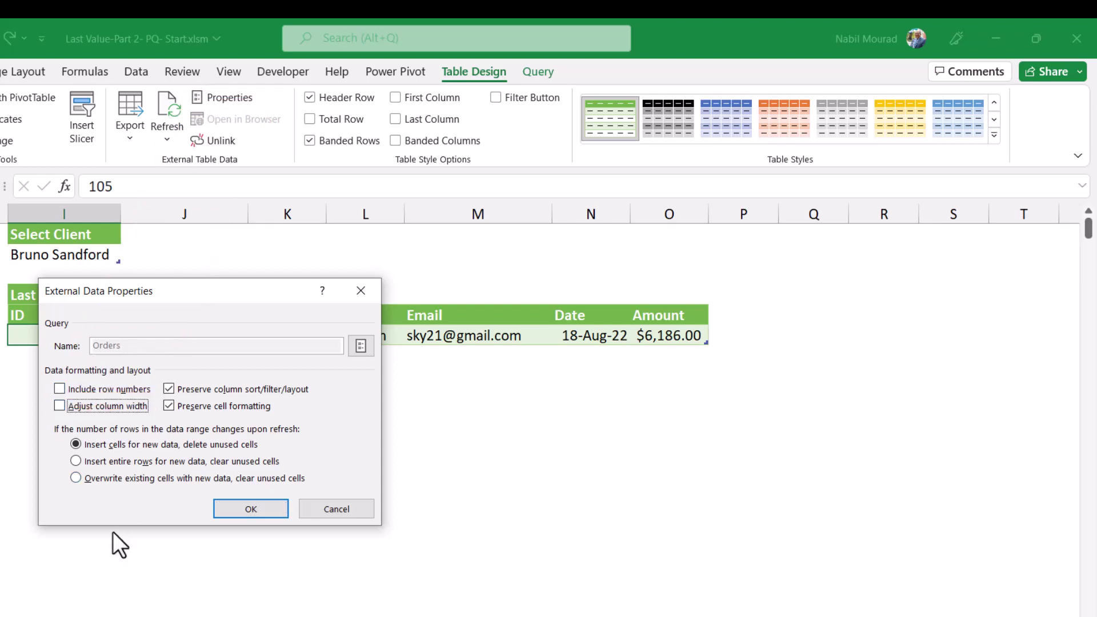
{"action": "left_click", "coordinate": [250, 509]}
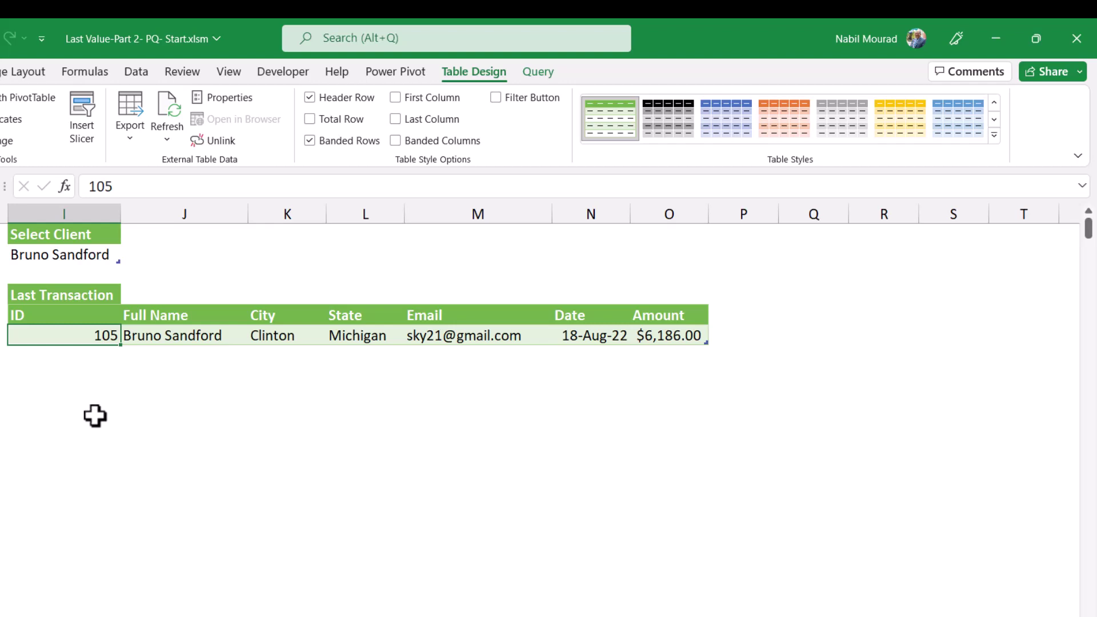
- Pick a different client in I2 and refresh all queries from the Data ribbon
{"action": "left_click", "coordinate": [92, 254]}
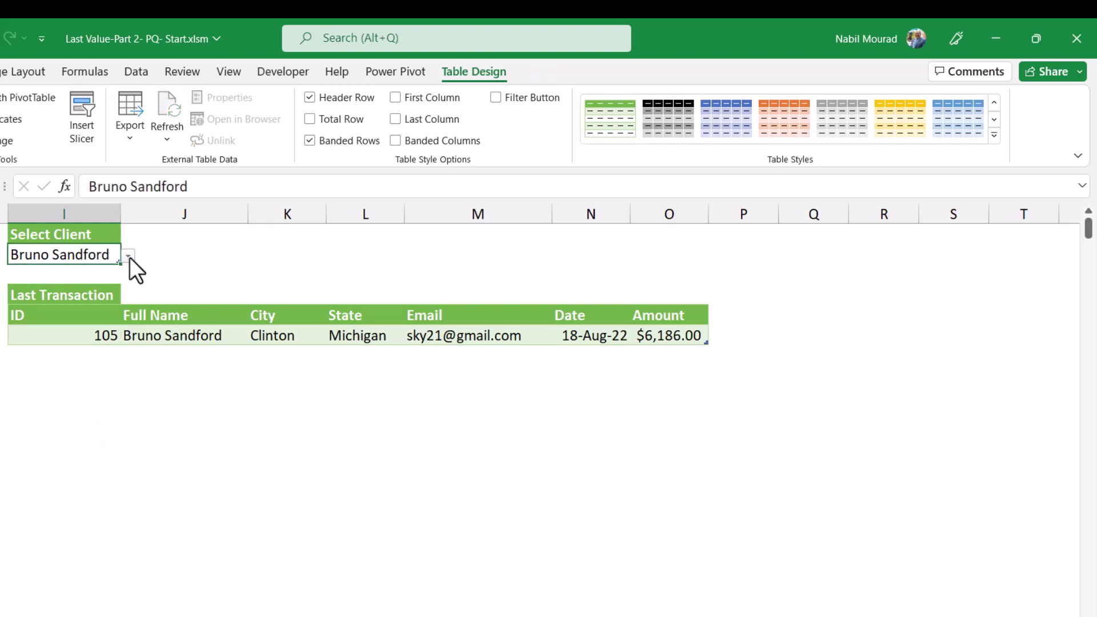
{"action": "left_click", "coordinate": [128, 257]}
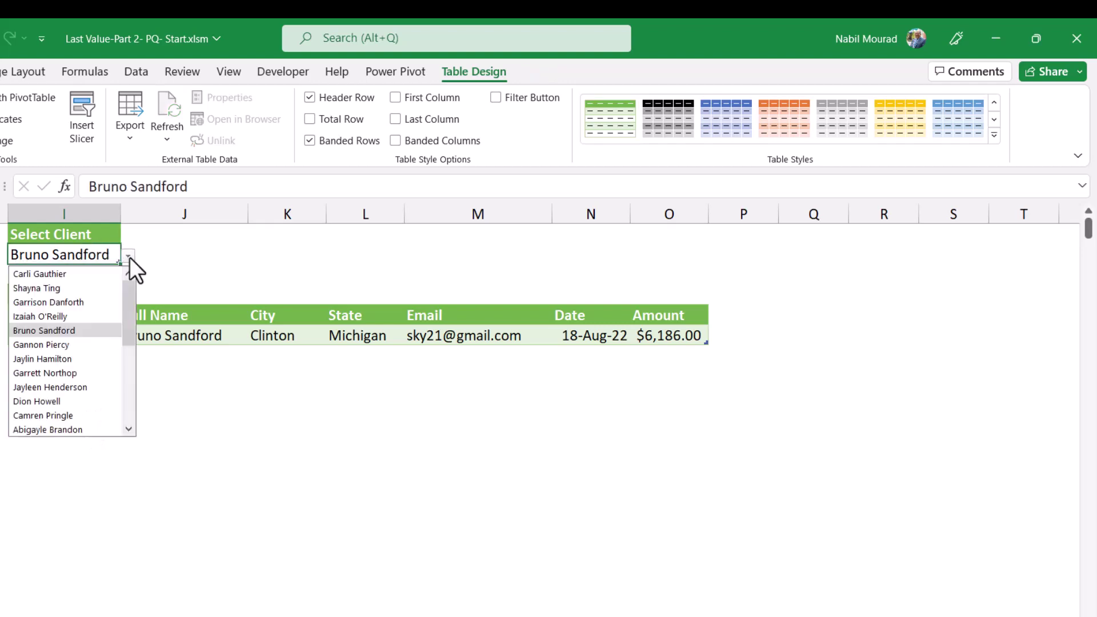
{"action": "left_click", "coordinate": [46, 359]}
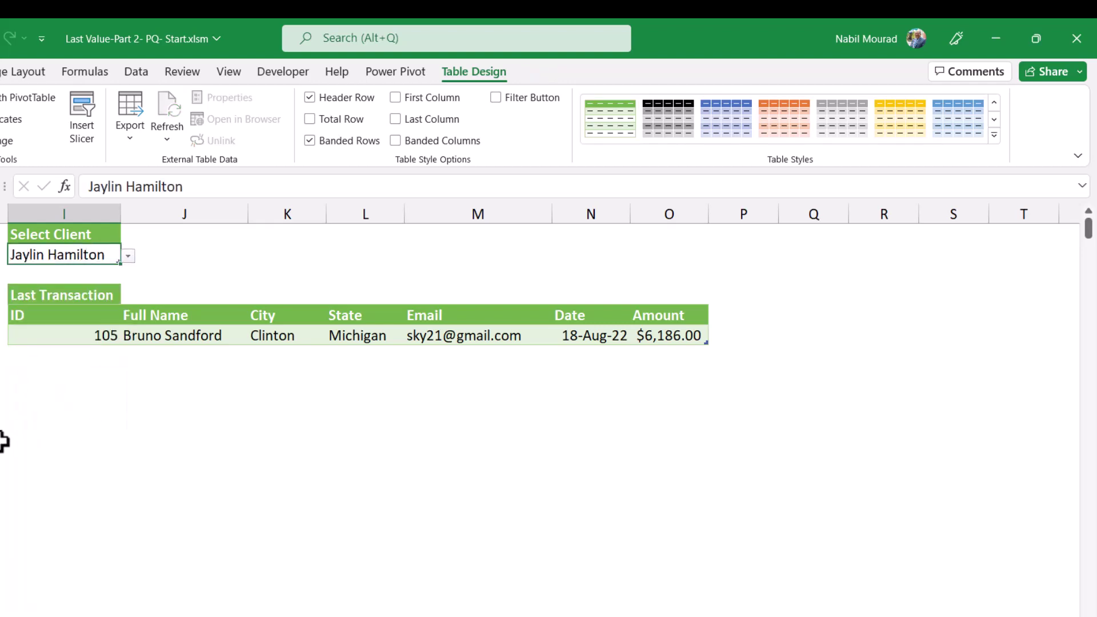
{"action": "left_click", "coordinate": [140, 74]}
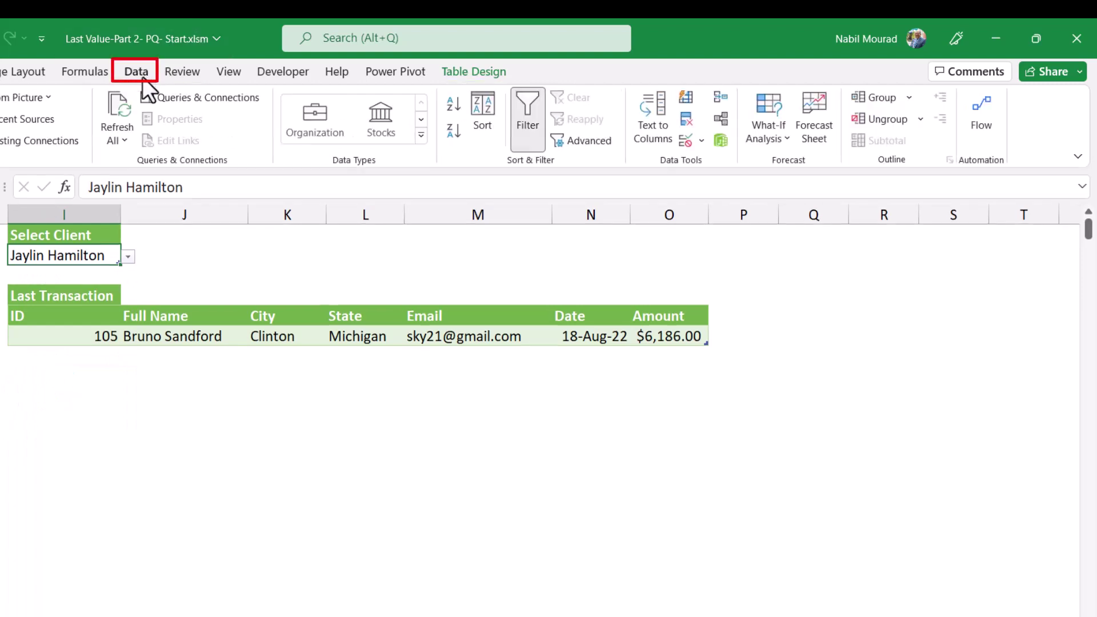
{"action": "left_click", "coordinate": [121, 111]}
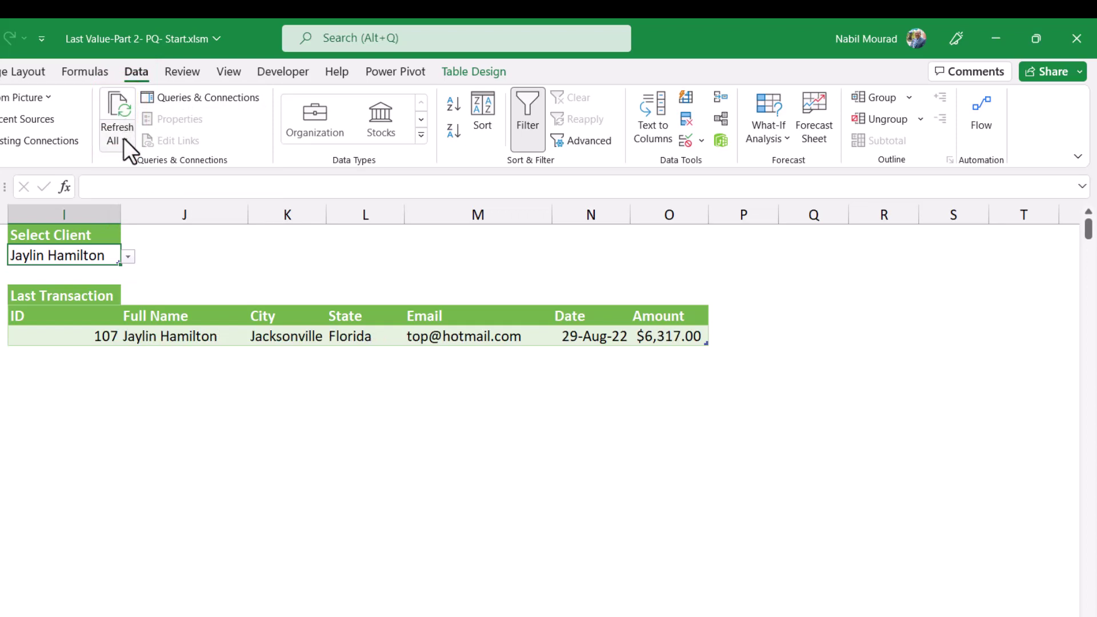
- Choose another client in I2 and refresh all with Ctrl+Alt+F5
{"action": "left_click", "coordinate": [128, 256]}
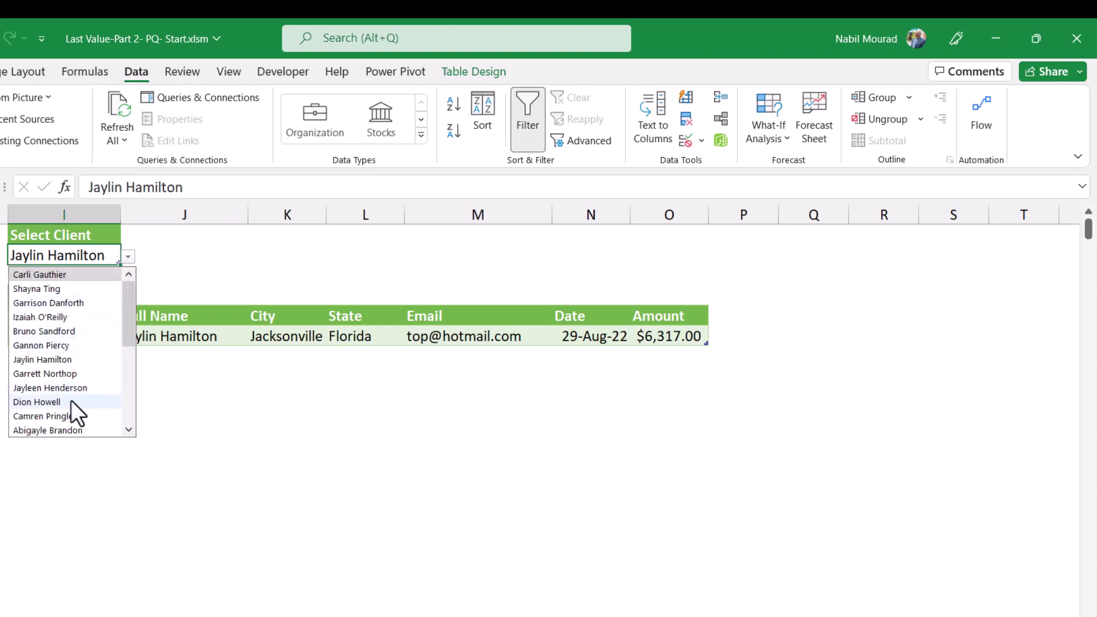
{"action": "left_click", "coordinate": [48, 403]}
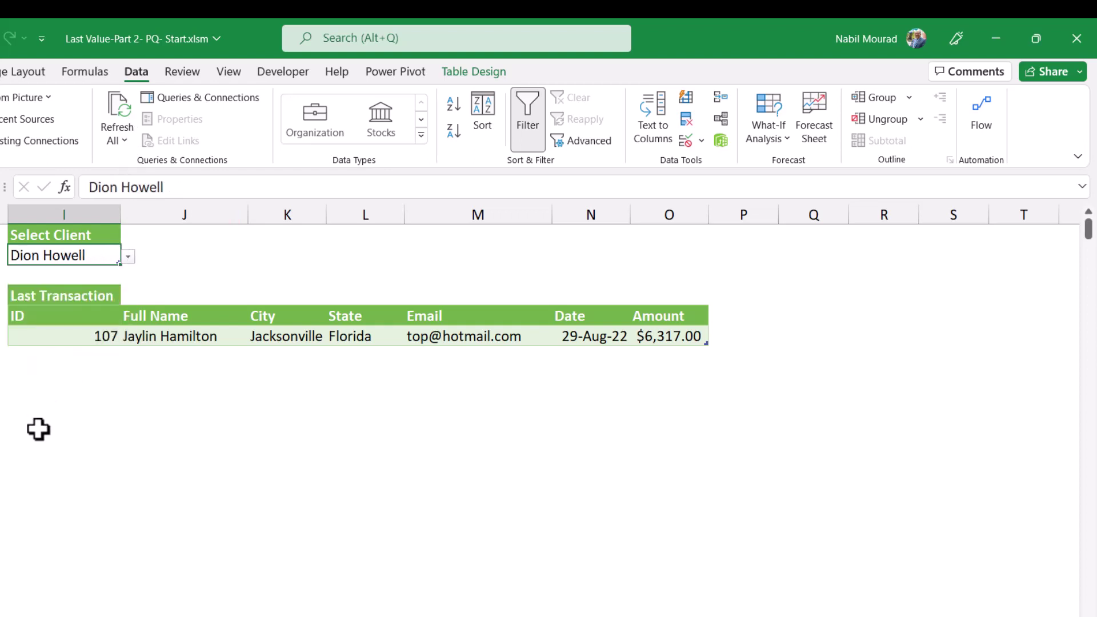
{"action": "key", "text": "ctrl+alt+F5"}
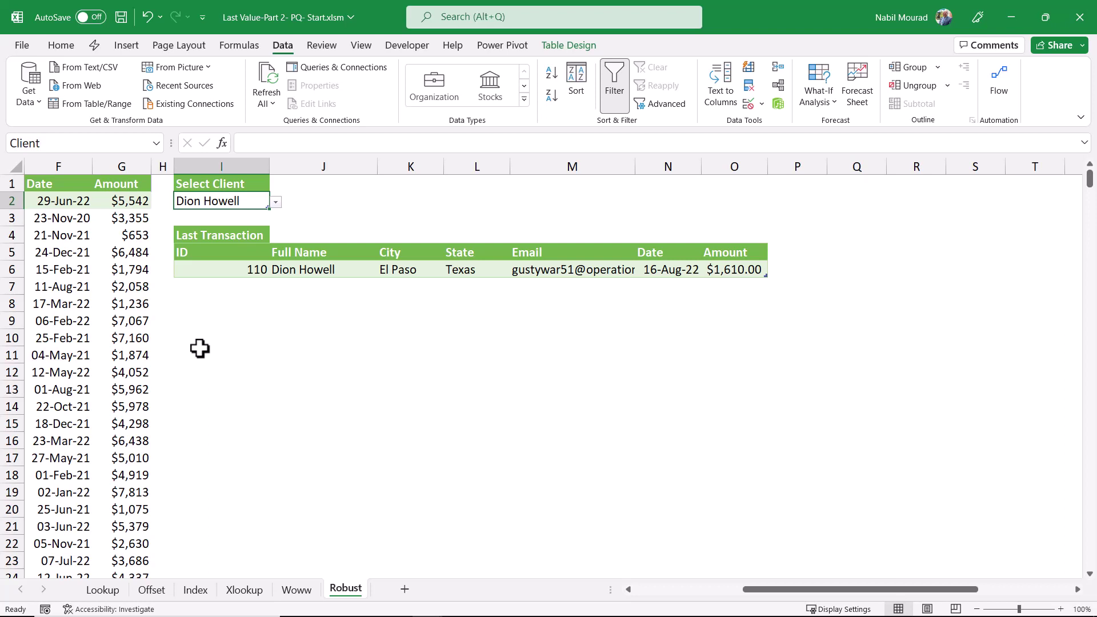
- Open the Robust sheet's code module and select Worksheet as the event object
{"action": "right_click", "coordinate": [347, 594]}
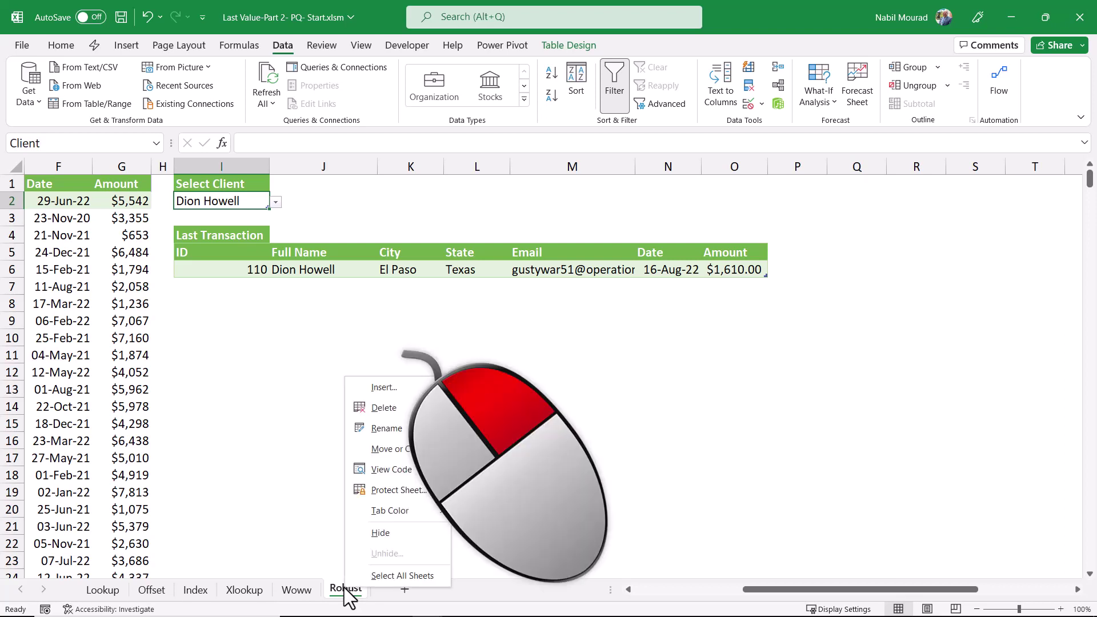
{"action": "left_click", "coordinate": [420, 464]}
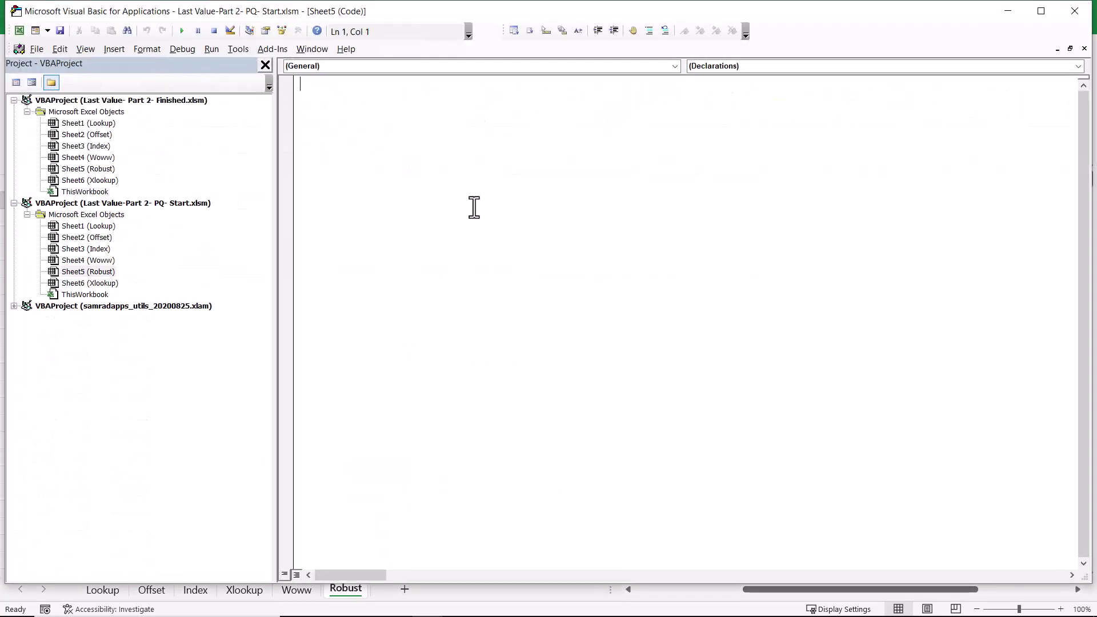
{"action": "left_click", "coordinate": [675, 67]}
{"action": "left_click", "coordinate": [374, 85]}
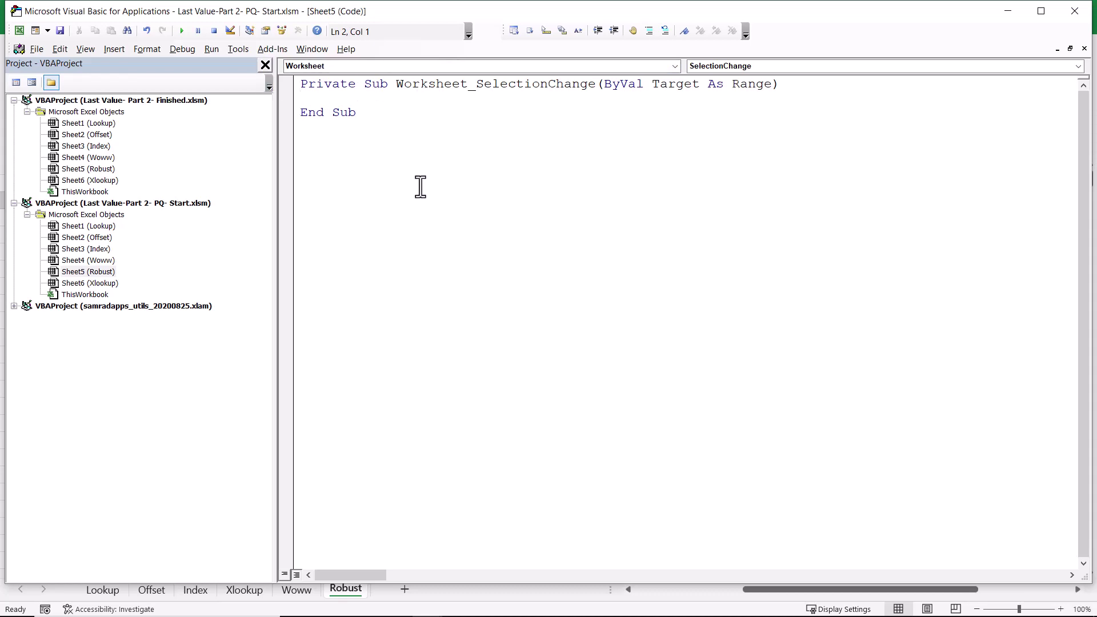
- Add a Worksheet_Change procedure and delete the SelectionChange stub
{"action": "left_click", "coordinate": [1079, 66]}
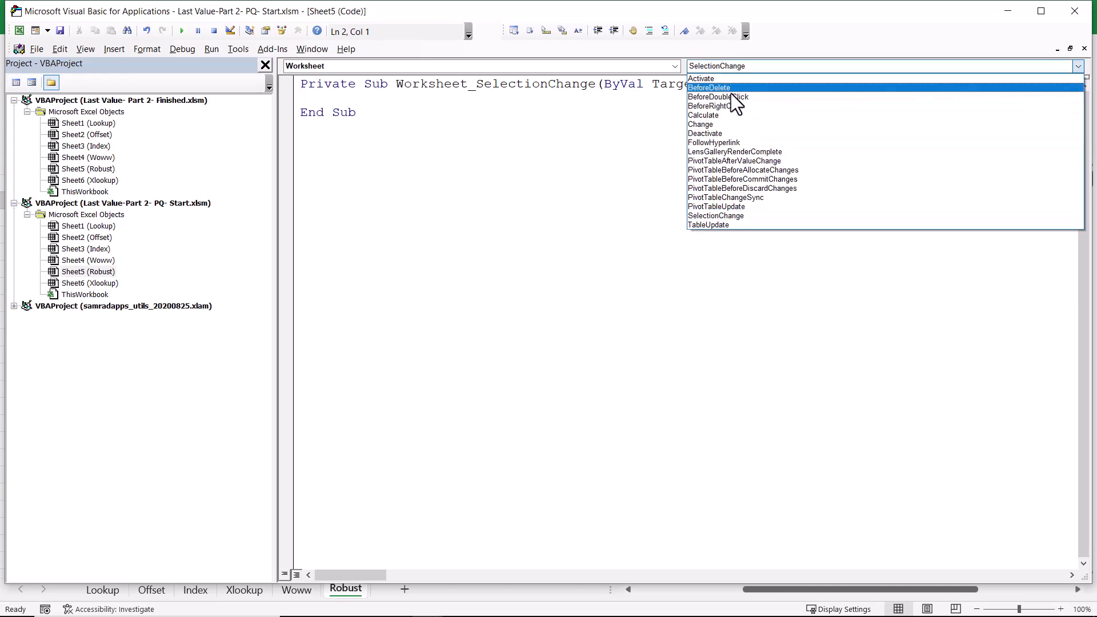
{"action": "left_click", "coordinate": [705, 124]}
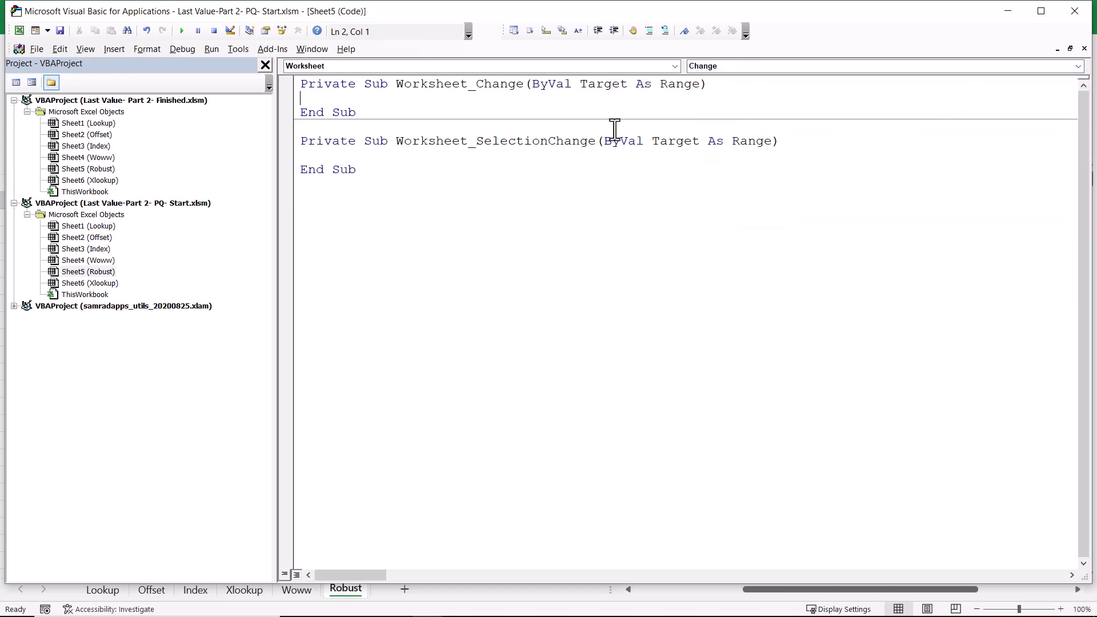
{"action": "left_click_drag", "start_coordinate": [357, 169], "coordinate": [290, 141]}
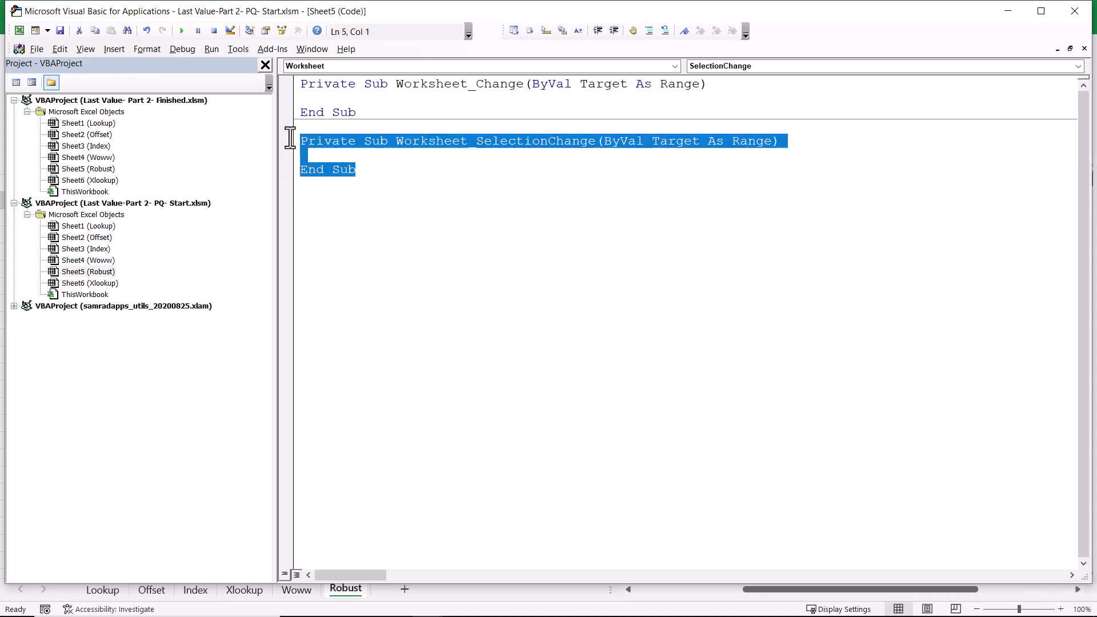
{"action": "key", "text": "Delete"}
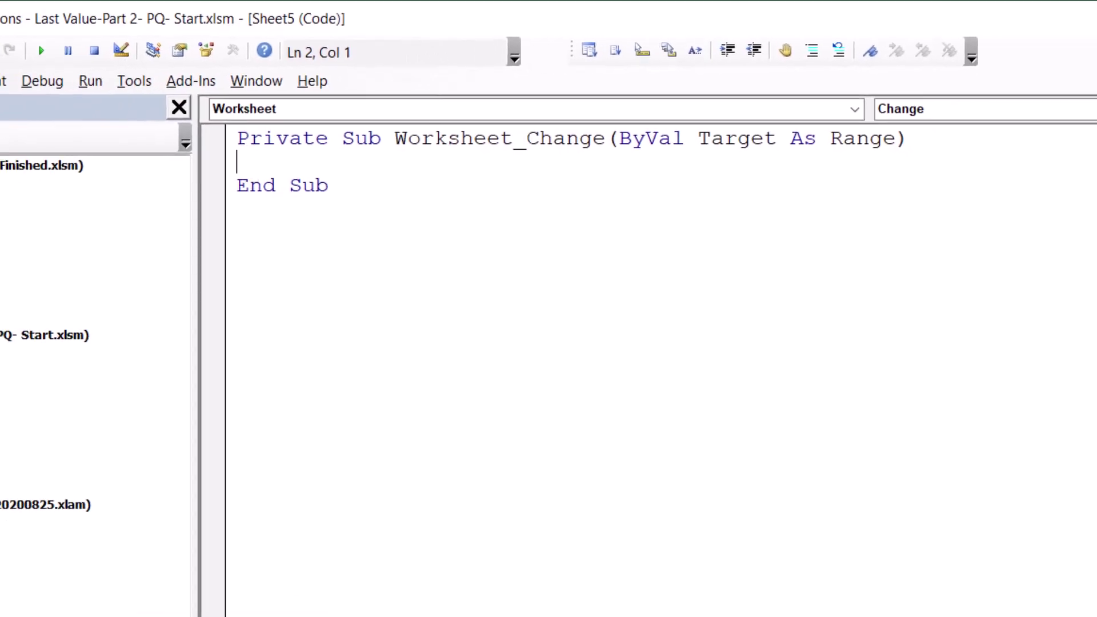
- Paste an If Target.Address = Range("I2").Address Then ThisWorkbook.RefreshAll block into Worksheet_Change
{"action": "key", "text": "alt+F11"}
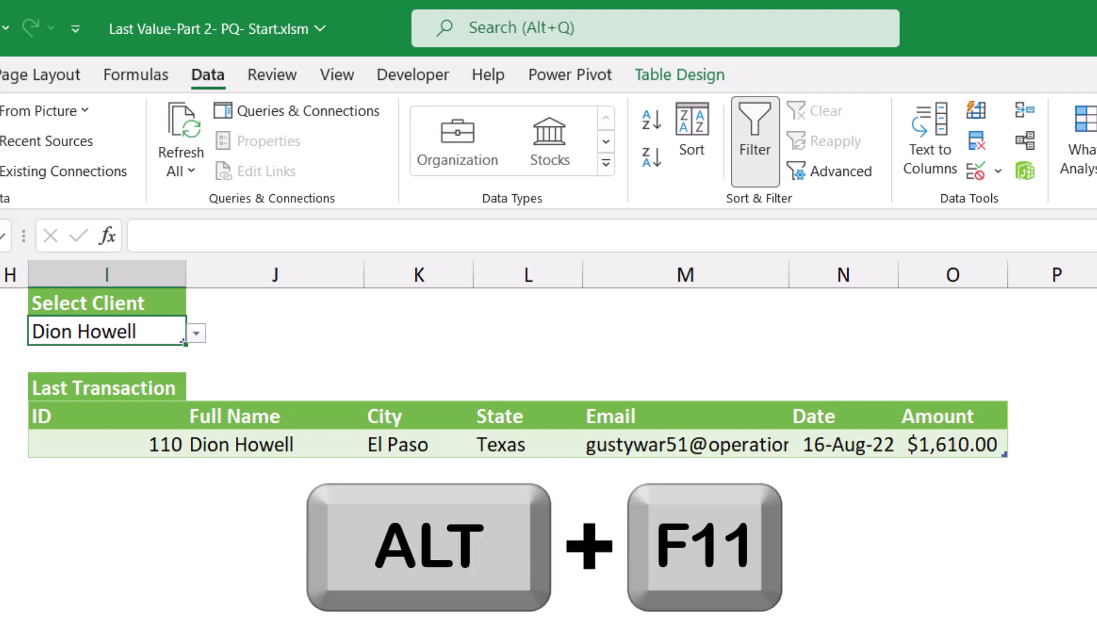
{"action": "key", "text": "alt+F11"}
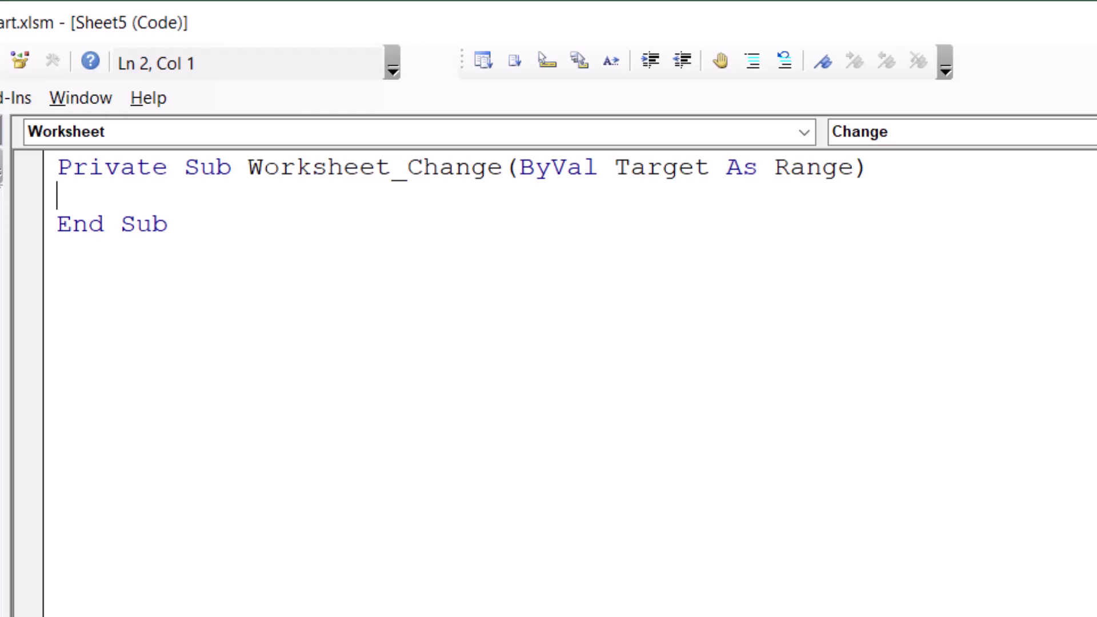
{"action": "type", "text": "If Target.Address = Range(\"I2\").Address Then         ThisWorkbook.RefreshAll     End If"}
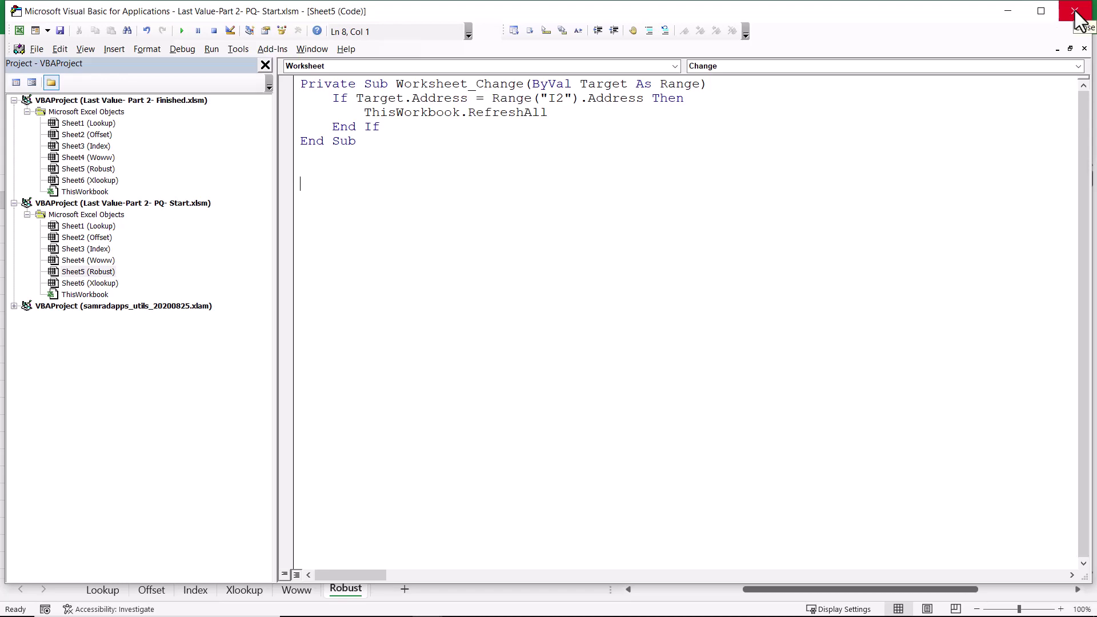
- Close the VBA editor and pick two different clients in I2 to test automatic refresh
{"action": "left_click", "coordinate": [1076, 12]}
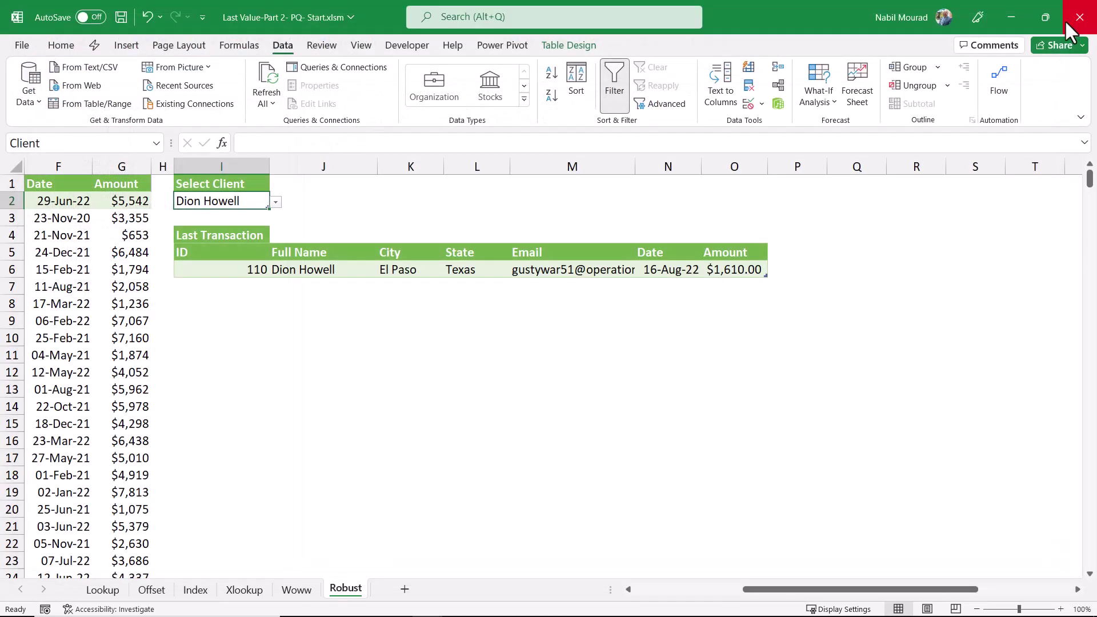
{"action": "left_click", "coordinate": [276, 203]}
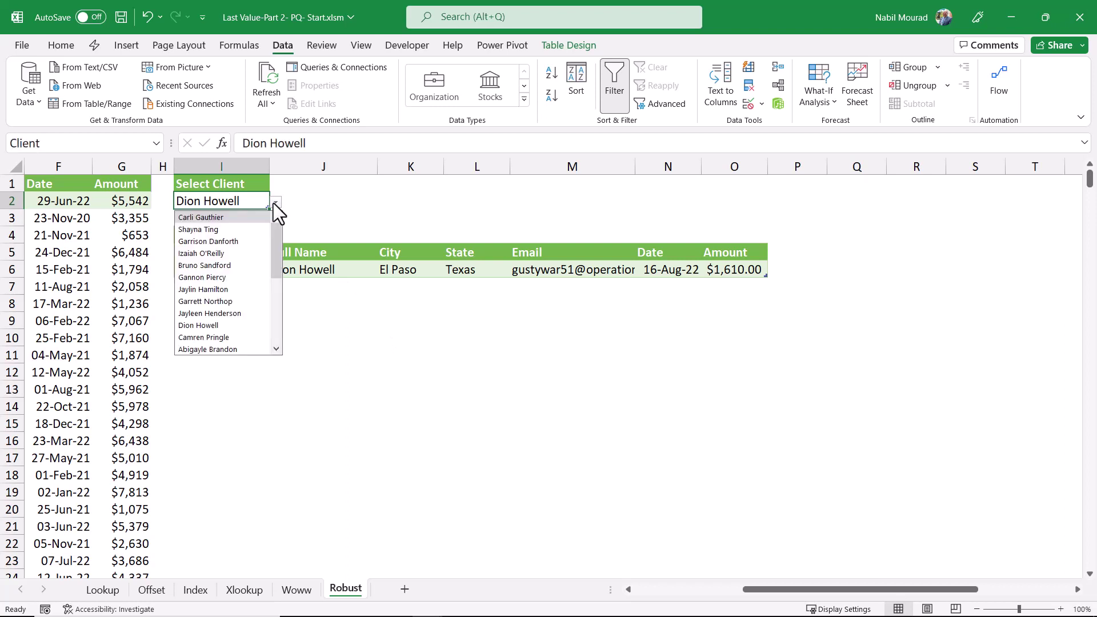
{"action": "left_click", "coordinate": [207, 231]}
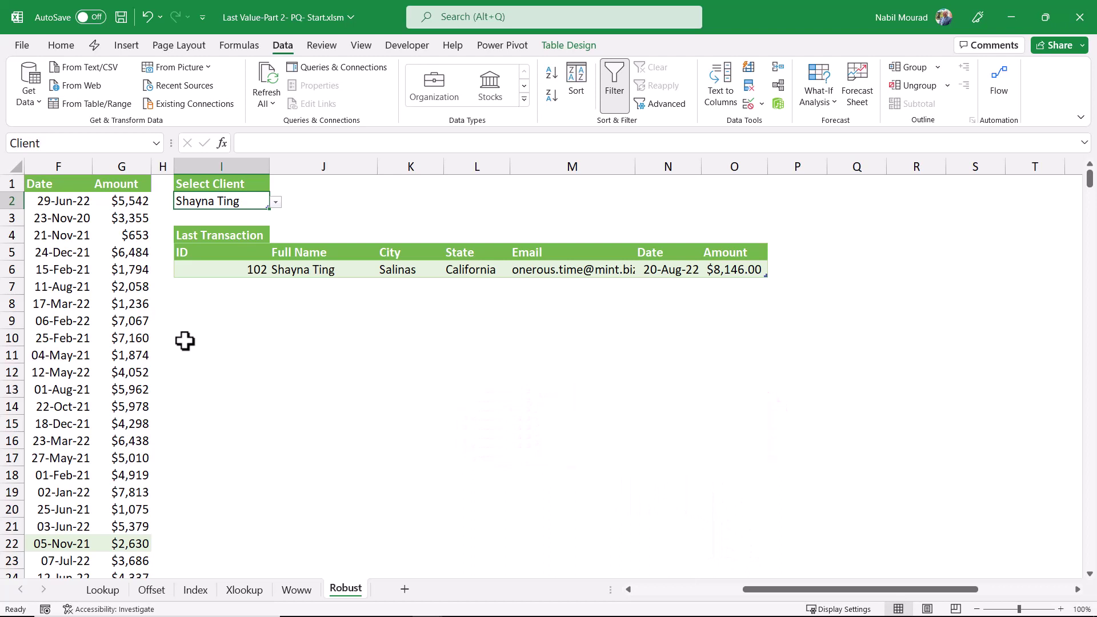
{"action": "left_click", "coordinate": [277, 202]}
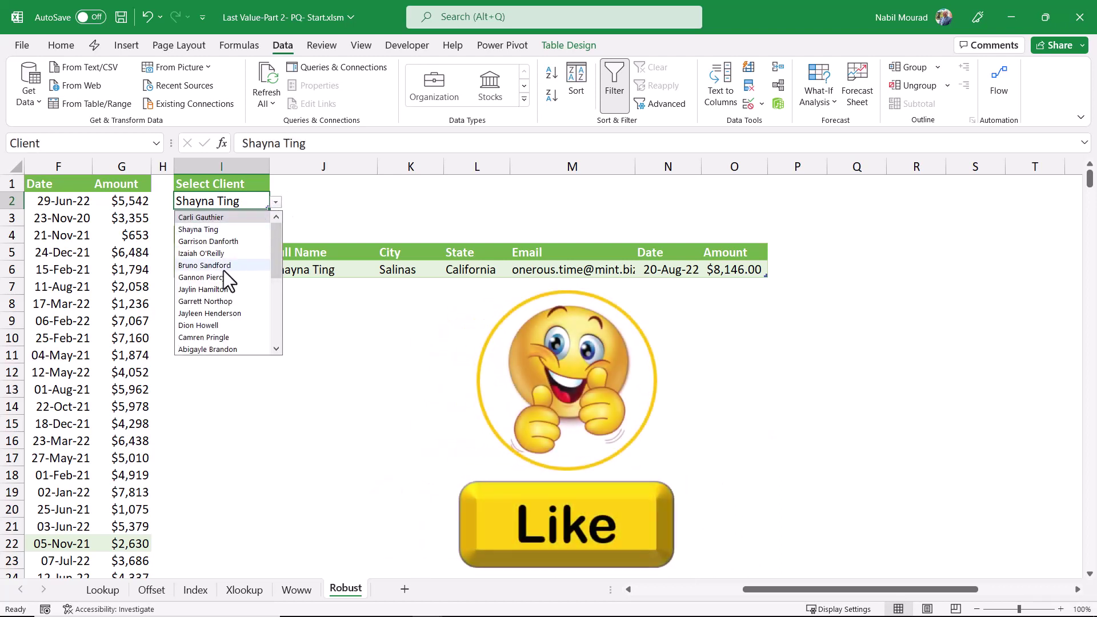
{"action": "left_click", "coordinate": [212, 265]}
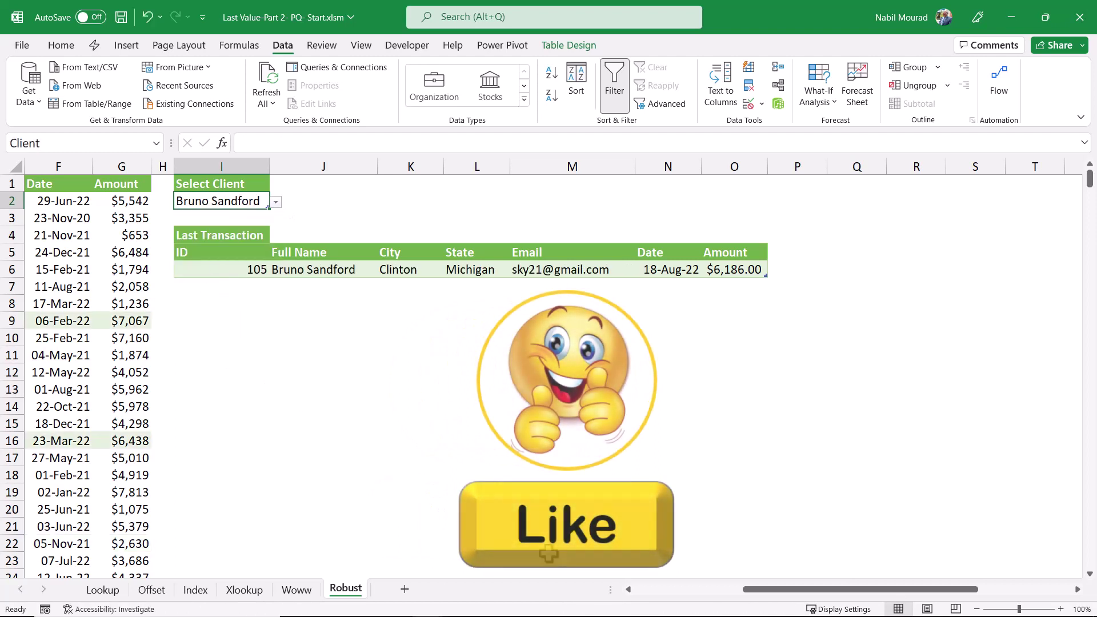